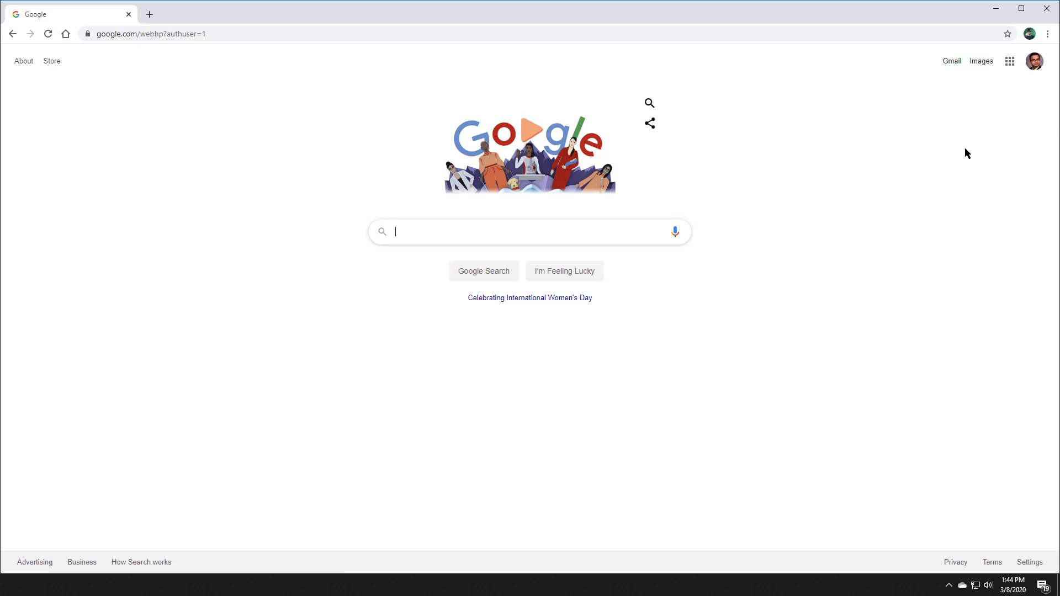
Step: Open Google Hangouts from the Google apps grid in Chrome
left_click(1010, 62)
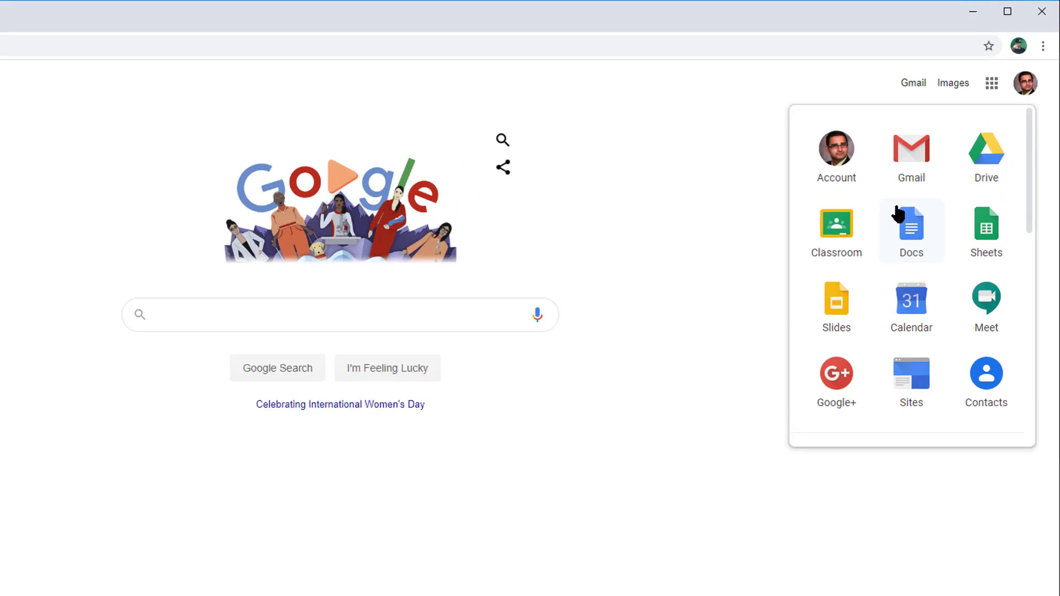
scroll(952, 153, "down", 2)
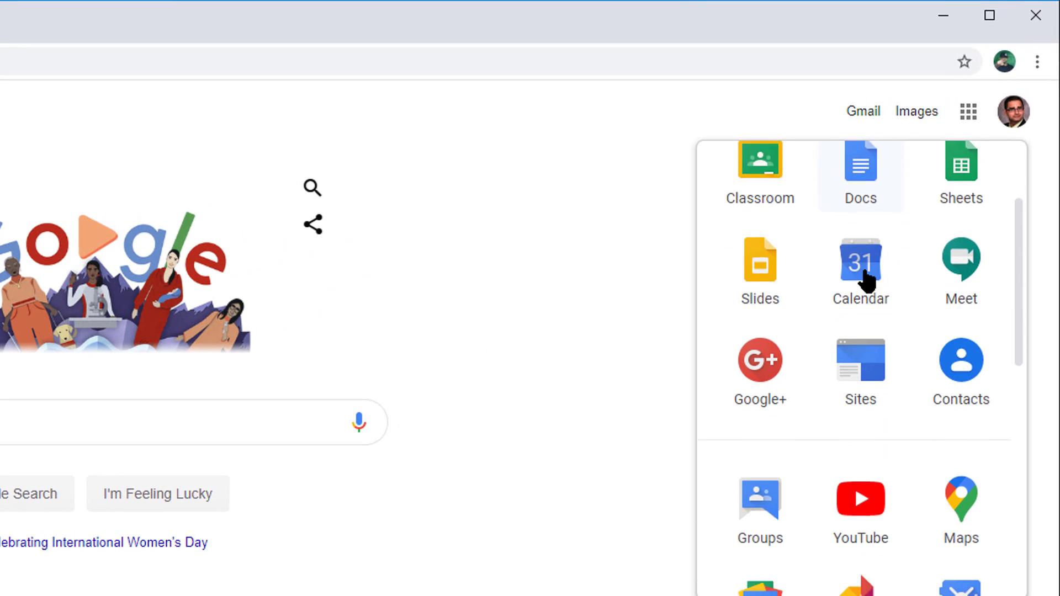
scroll(867, 279, "down", 5)
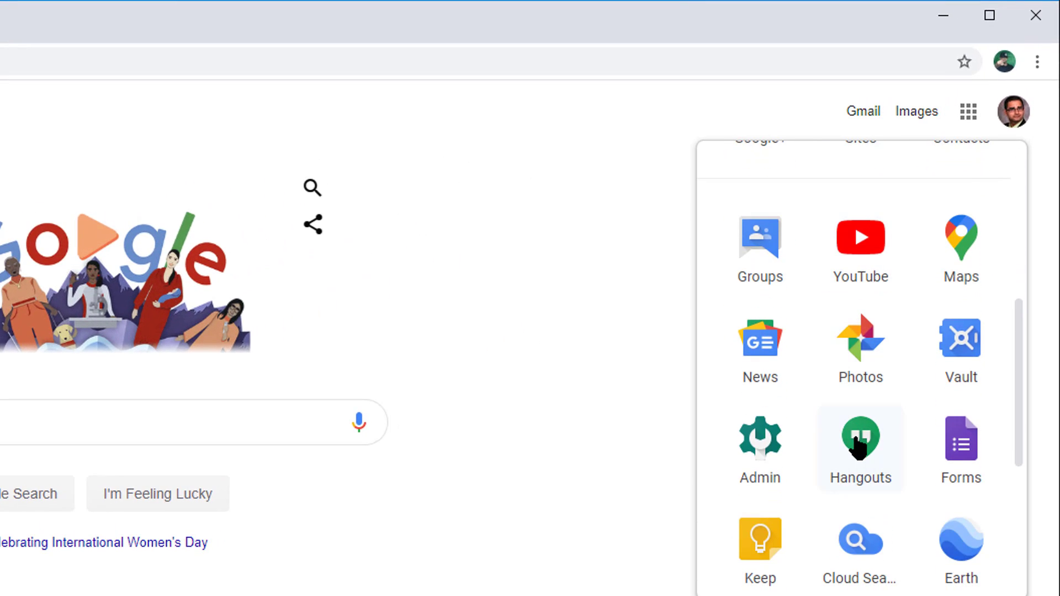
left_click(859, 445)
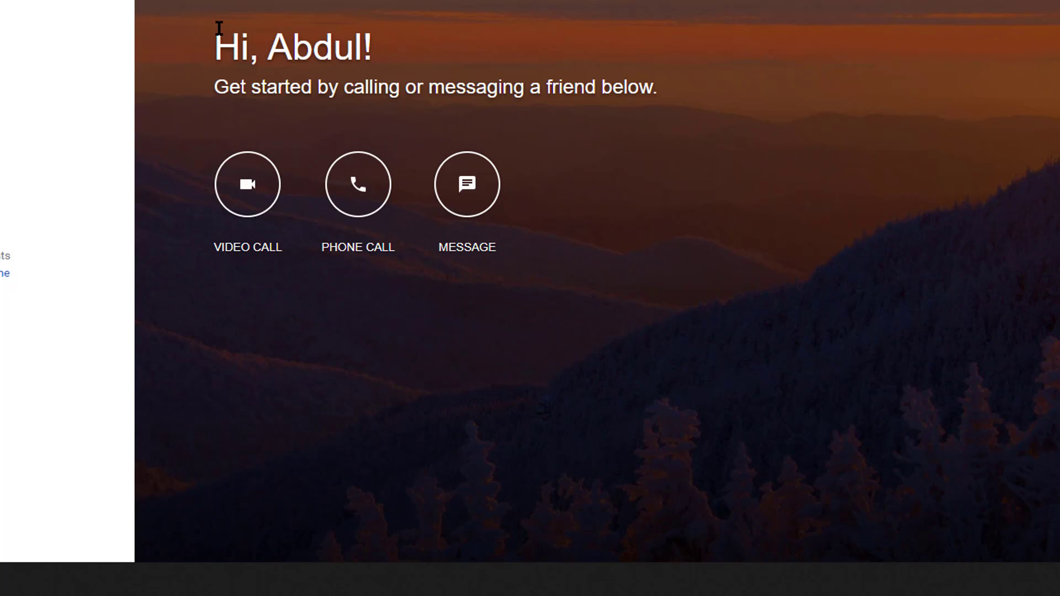
Step: Start a new video call meeting nicknamed 'Classroom Meeting 03-09-2020'
left_click(247, 184)
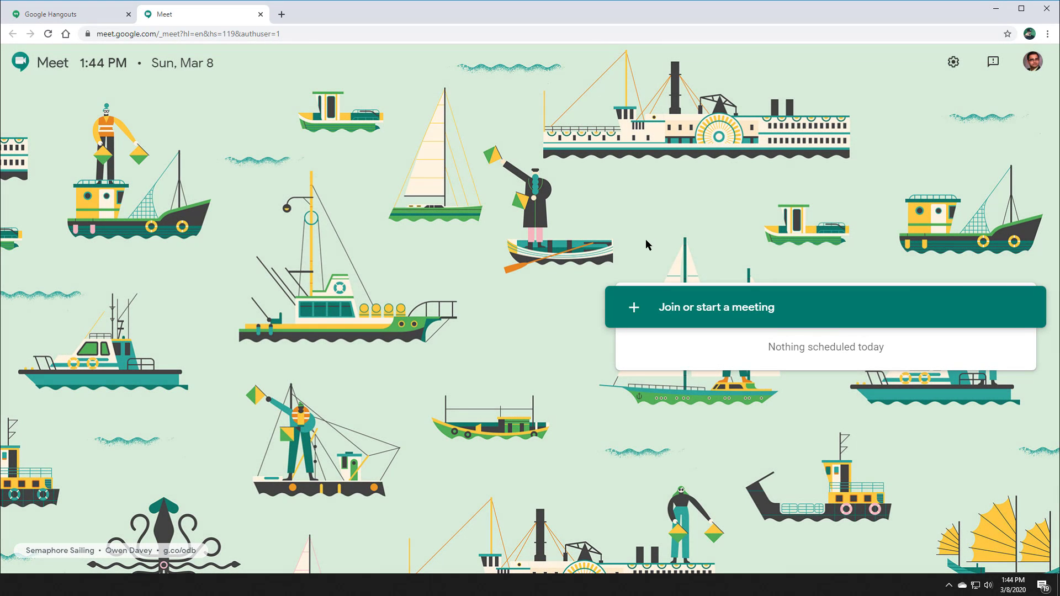
left_click(650, 311)
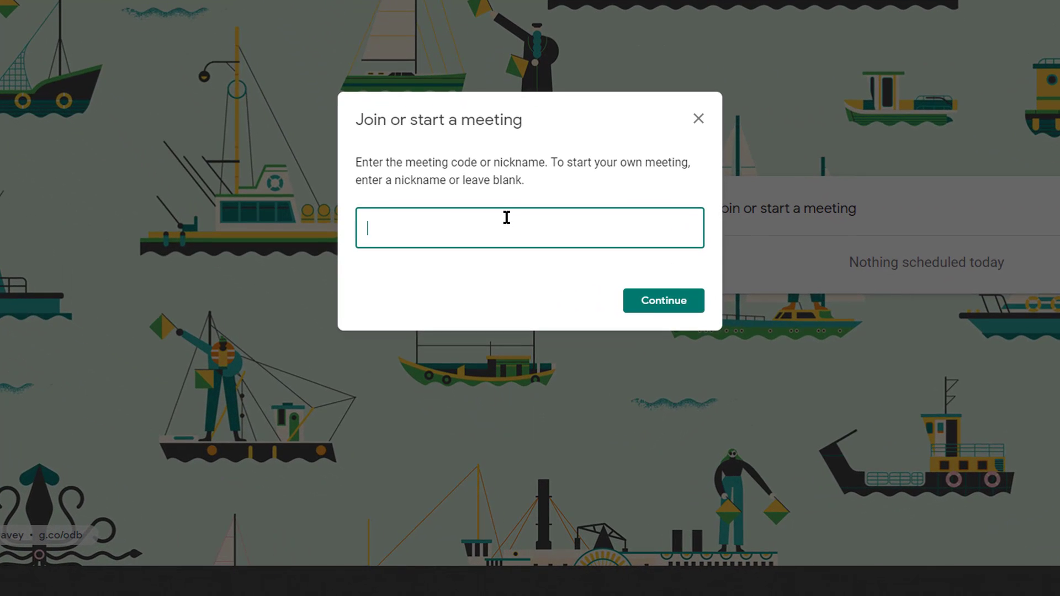
type("Classroom M<ee")
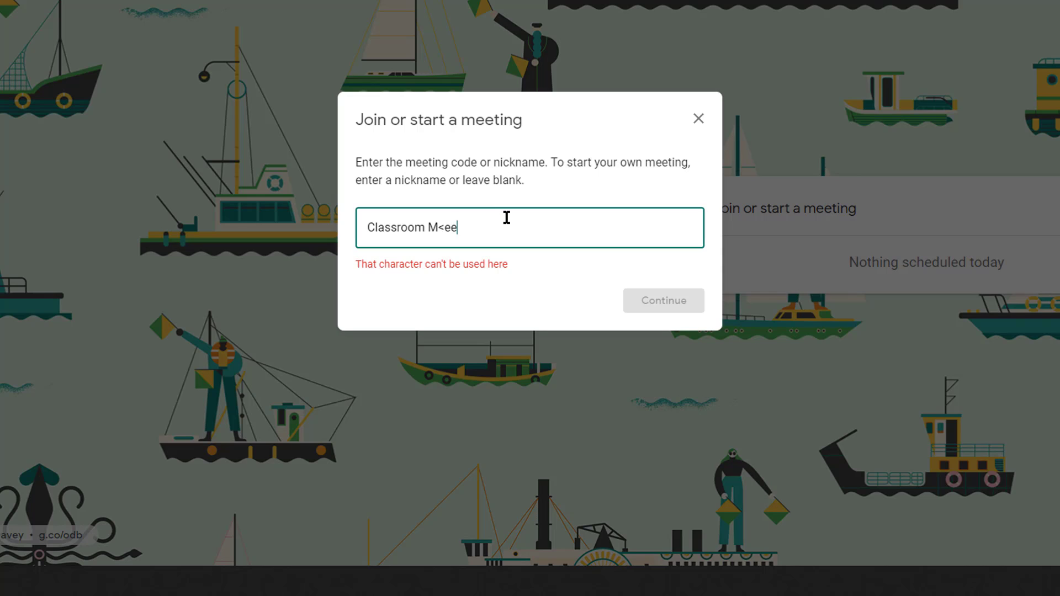
key("BackSpace")
key("BackSpace")
key("BackSpace")
type("eeting 03-09-2020")
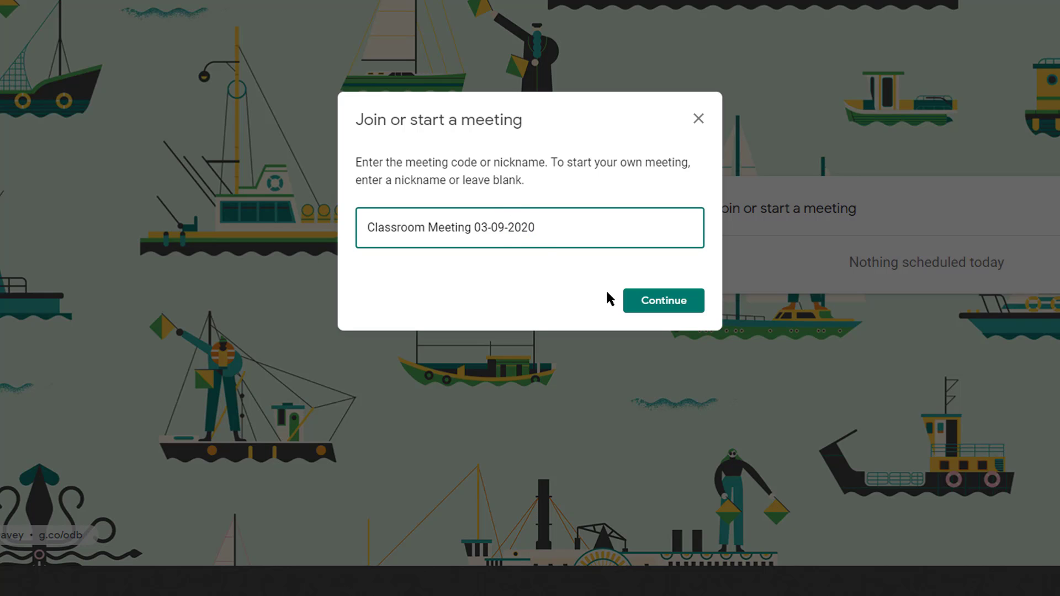
left_click(636, 300)
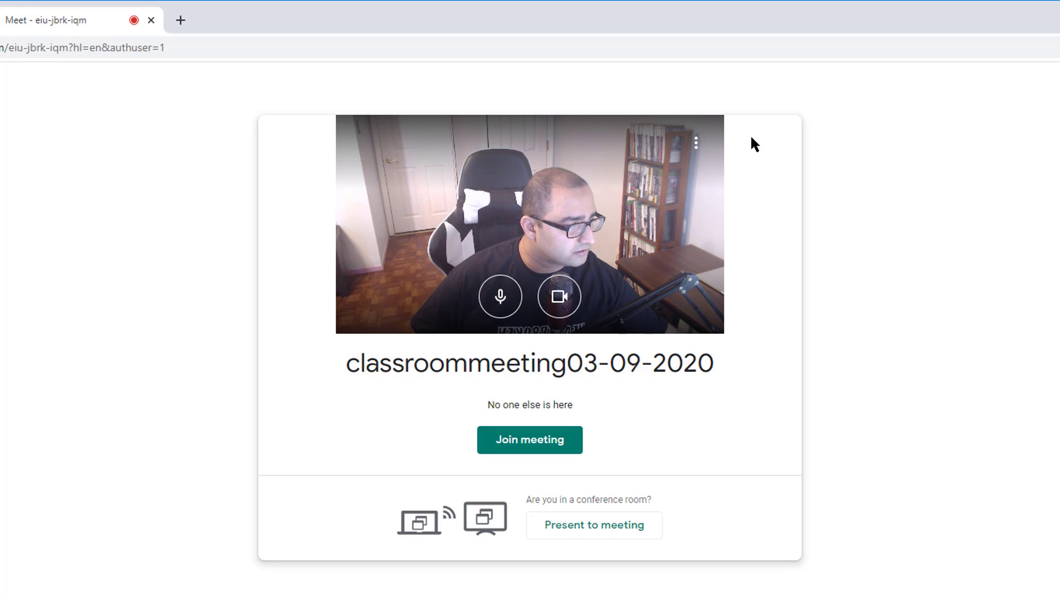
Step: Turn on live captions, check the Audio and Video settings, then join the meeting
left_click(696, 144)
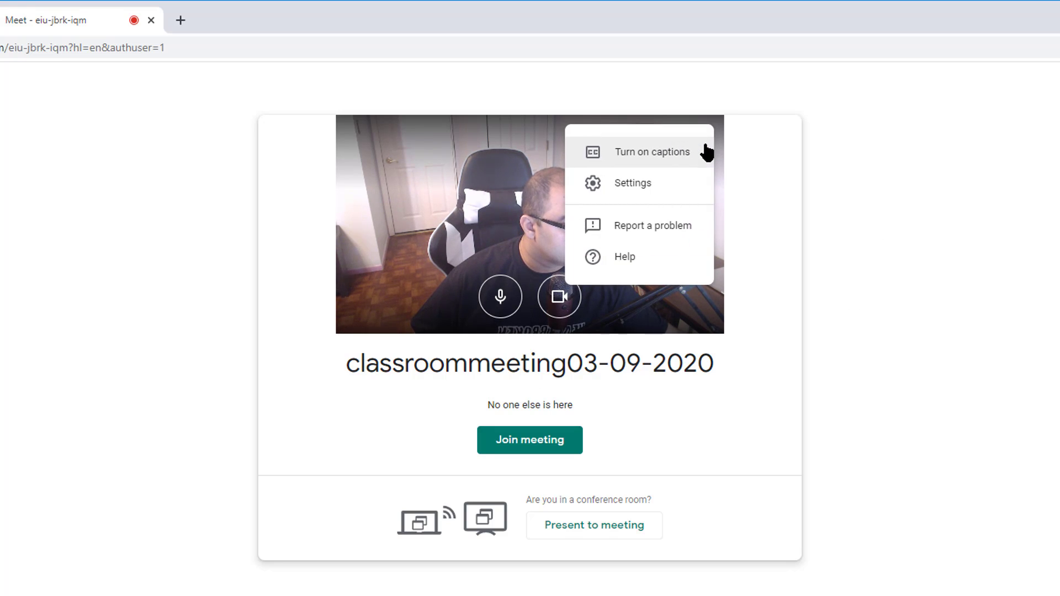
left_click(697, 152)
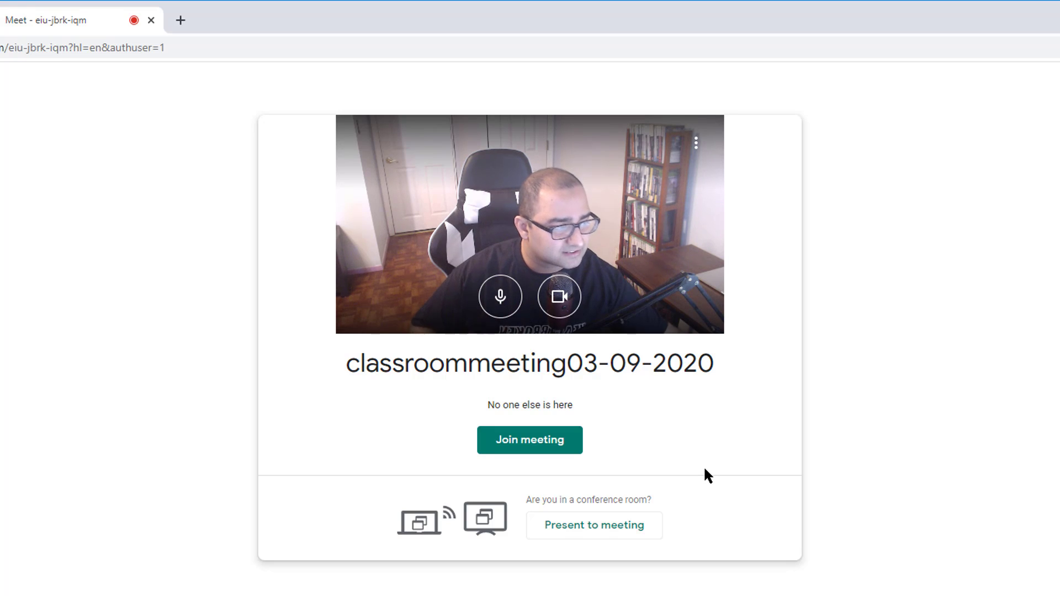
left_click(698, 142)
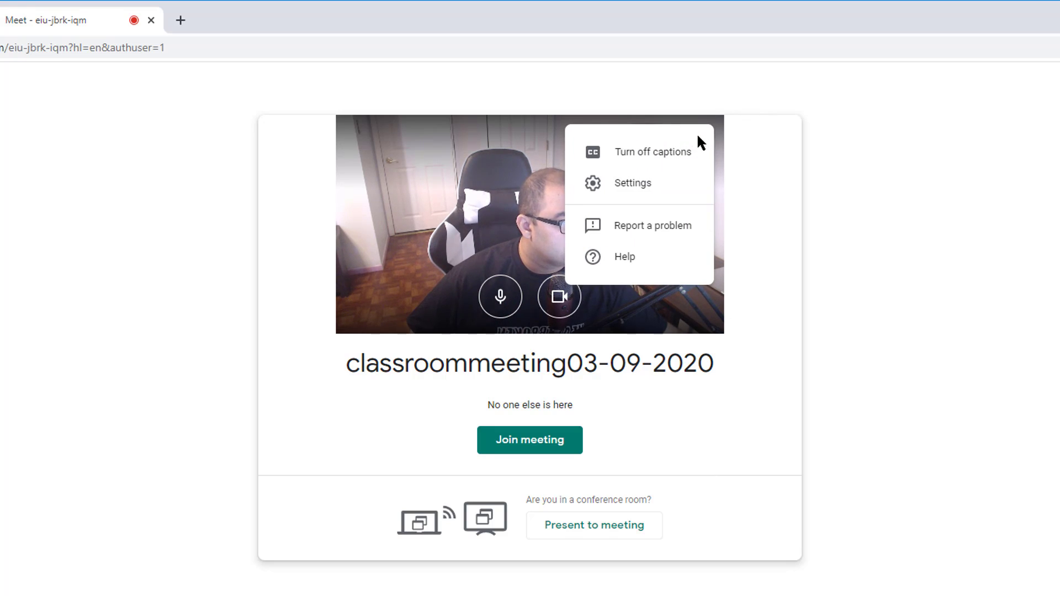
left_click(681, 183)
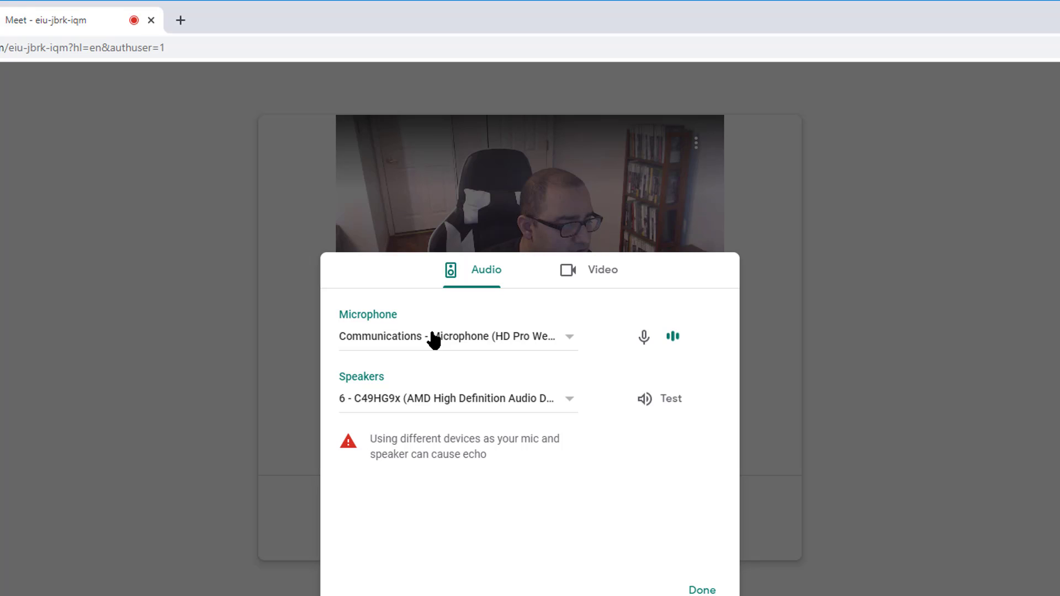
left_click(569, 277)
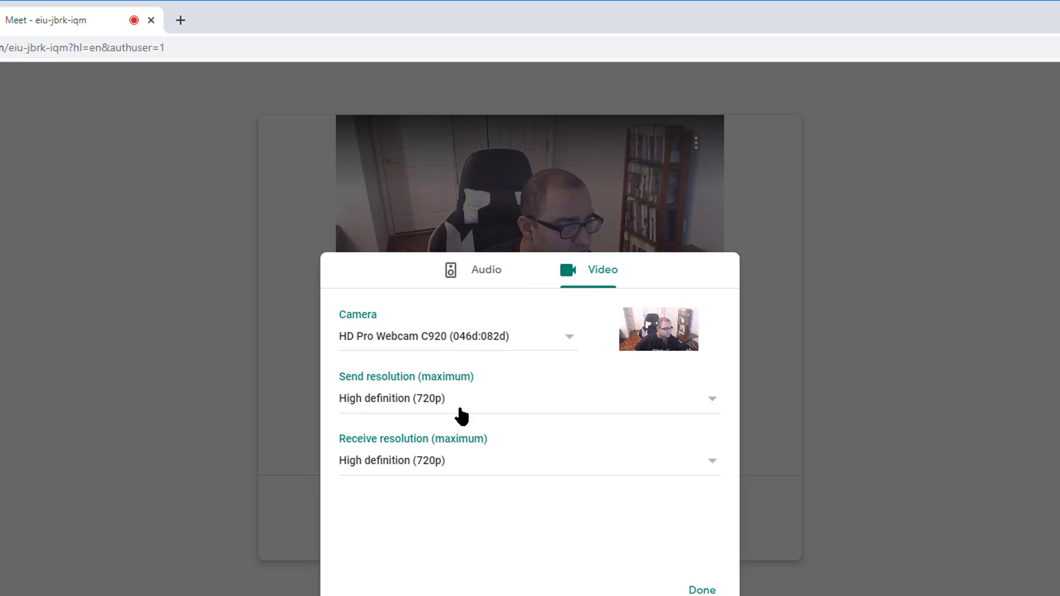
left_click(497, 267)
left_click(709, 580)
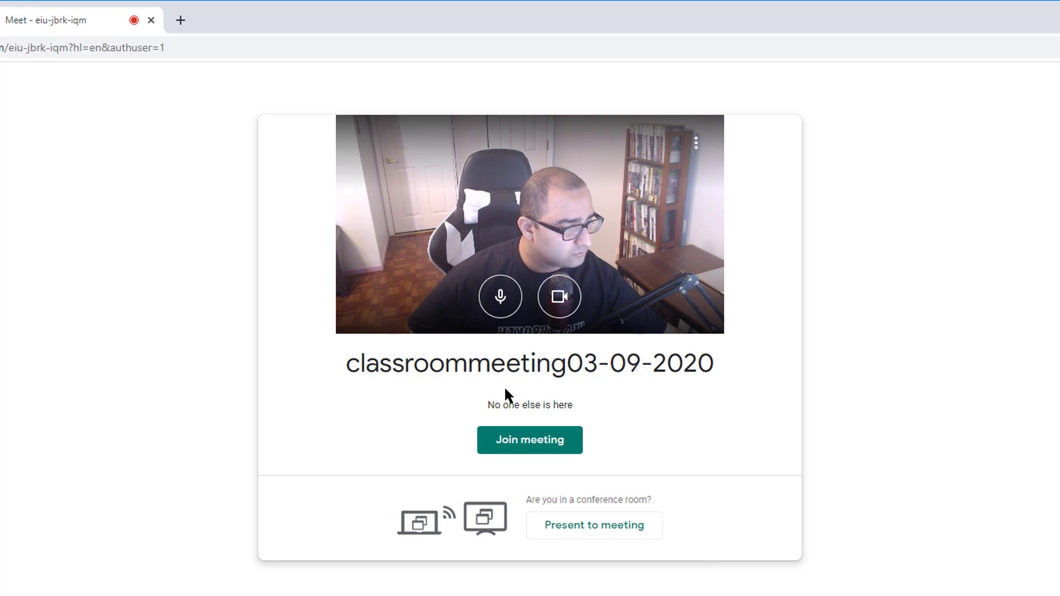
left_click(542, 449)
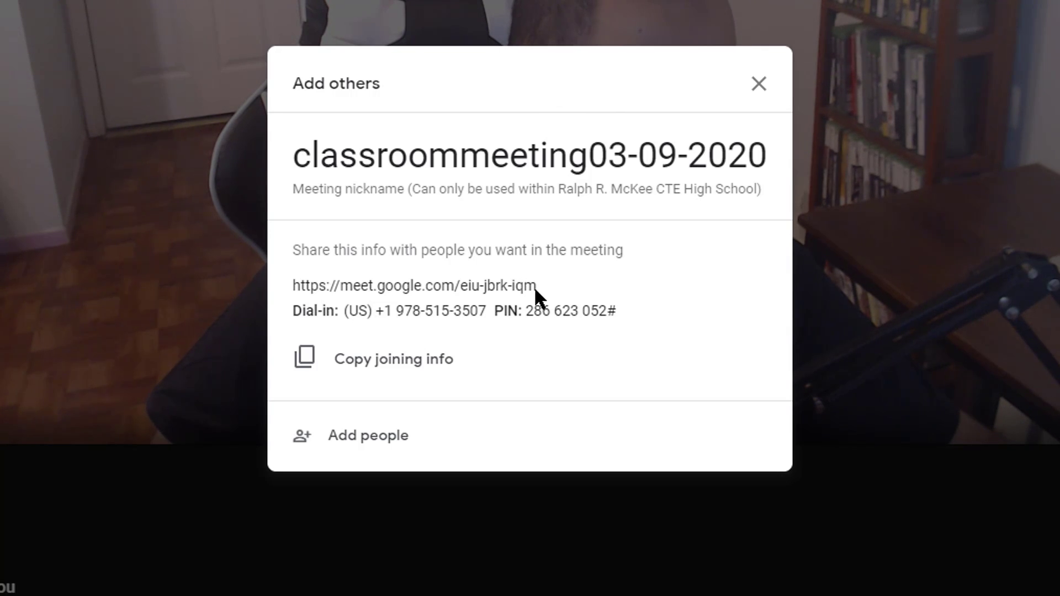
Step: Copy the meeting's joining info, close the Add others dialog, and open a new tab
left_click_drag(535, 286, 293, 296)
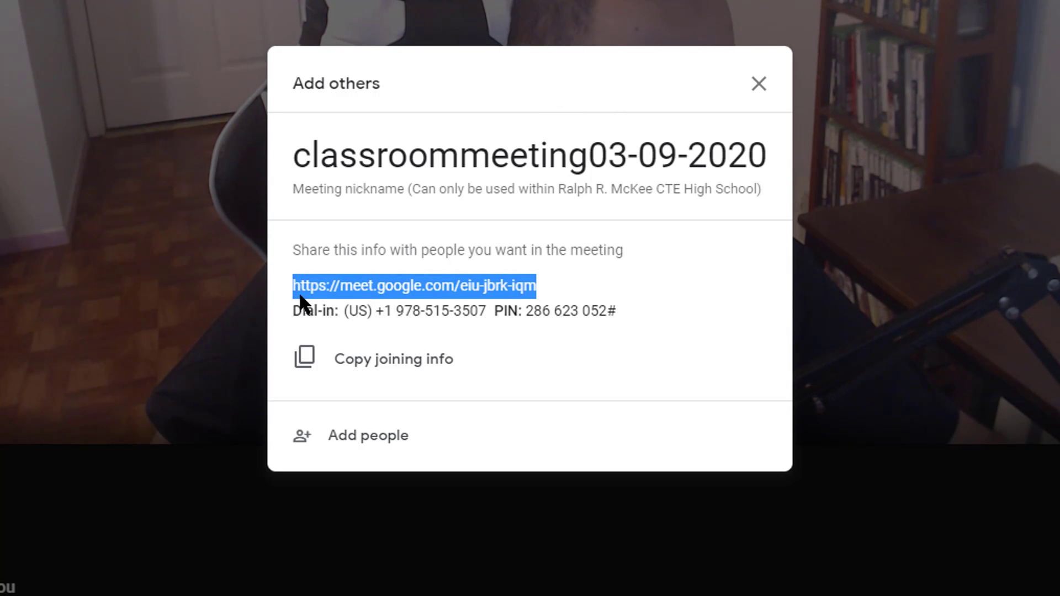
left_click(306, 364)
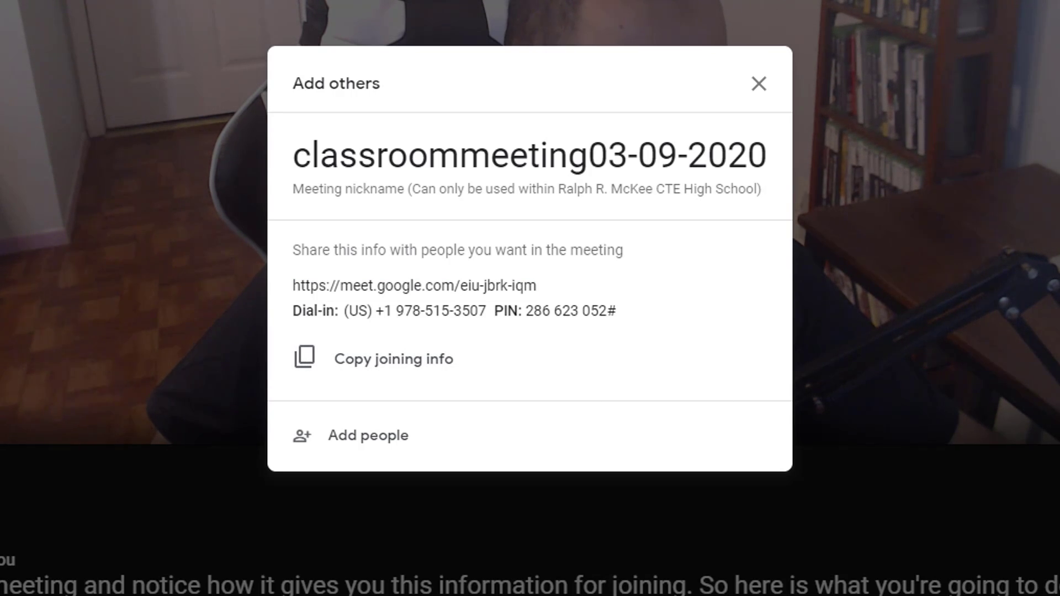
left_click(758, 85)
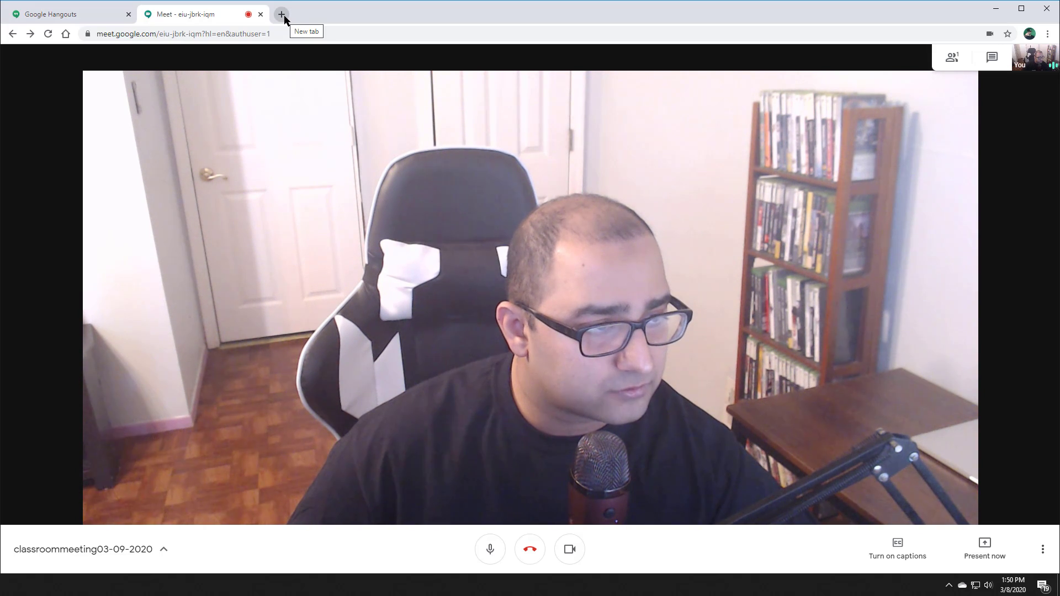
left_click(282, 15)
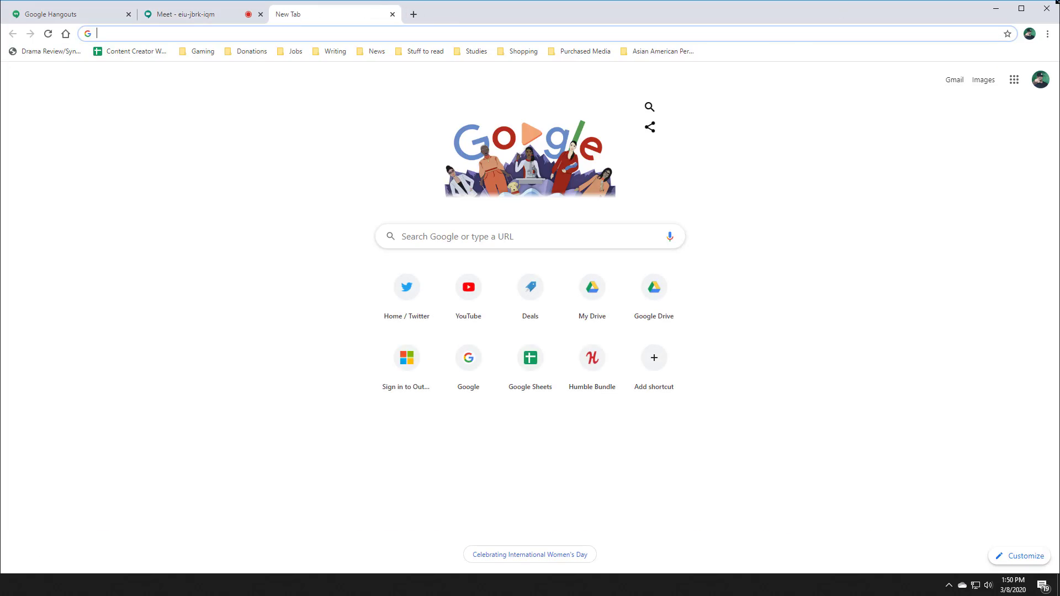
Step: Switch to the second Google account and open Google Classroom from the apps grid
left_click(1043, 83)
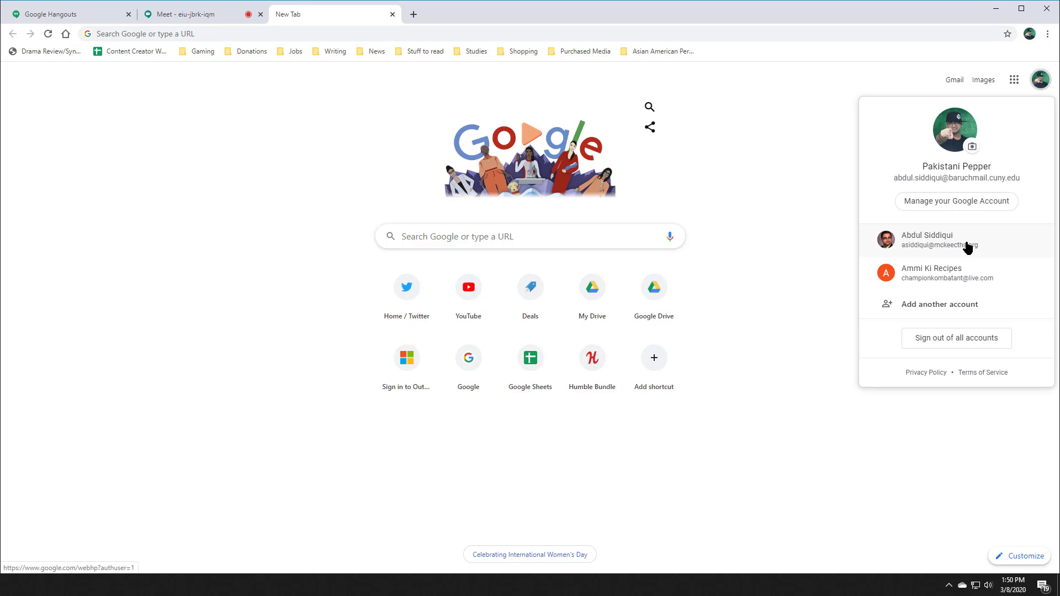
left_click(965, 243)
left_click(1009, 62)
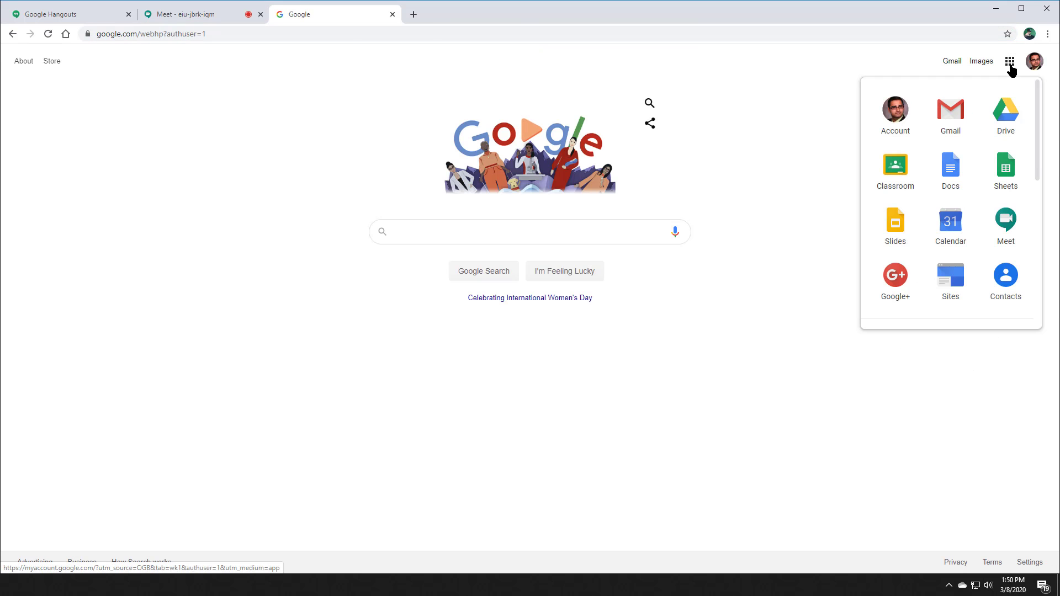
left_click(884, 170)
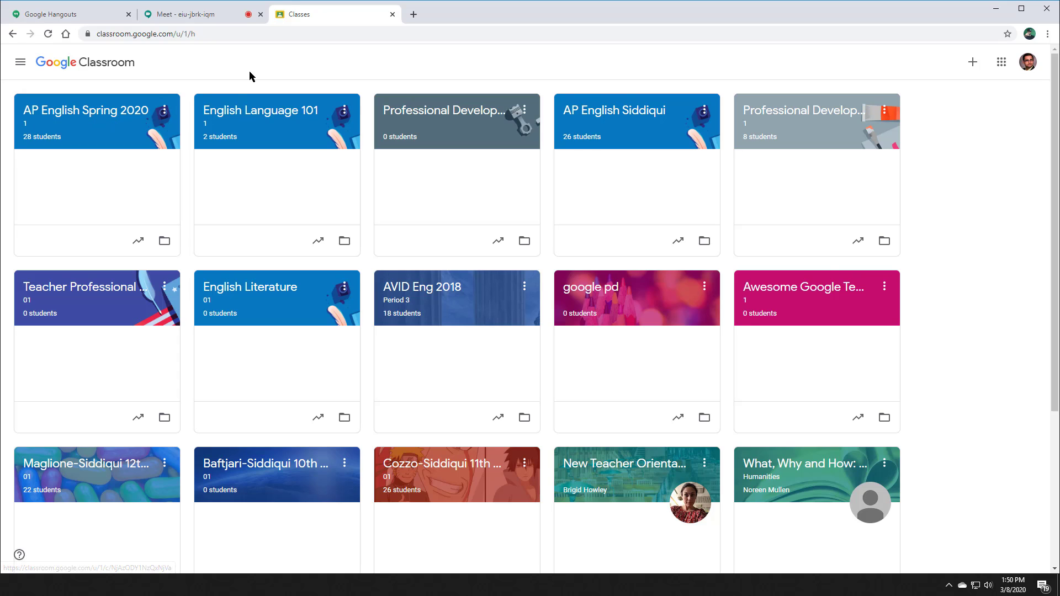
Step: Create a new Assignment from the Classwork page of English Language 101
left_click(247, 114)
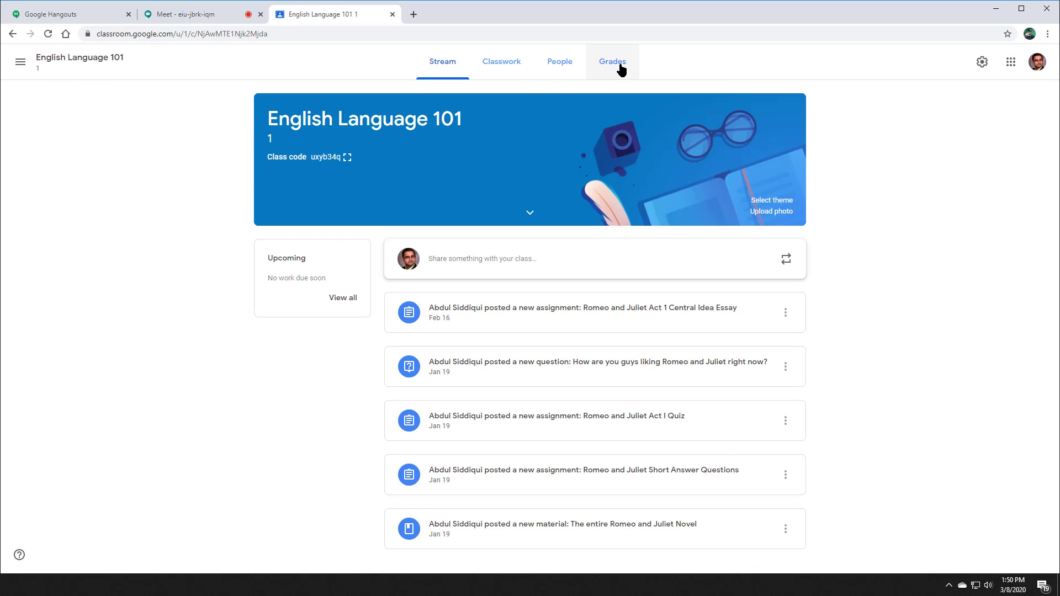
left_click(519, 72)
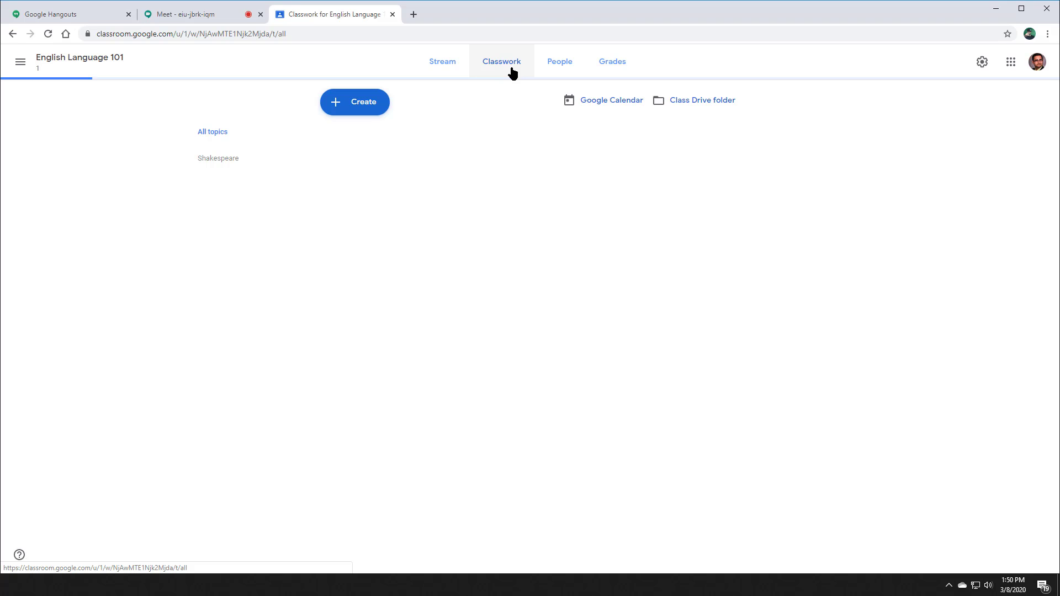
left_click(369, 104)
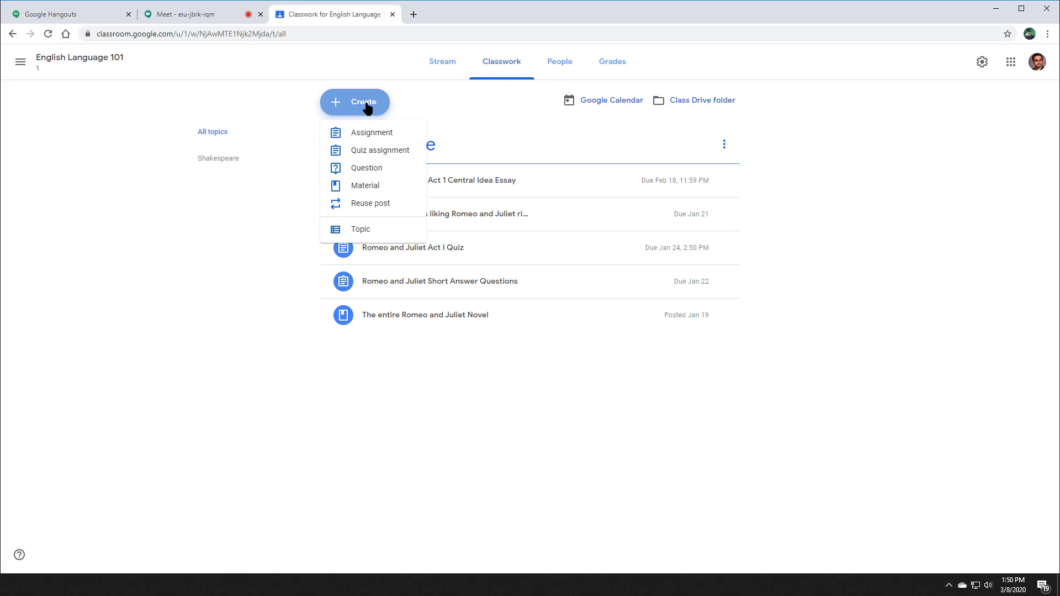
left_click(370, 138)
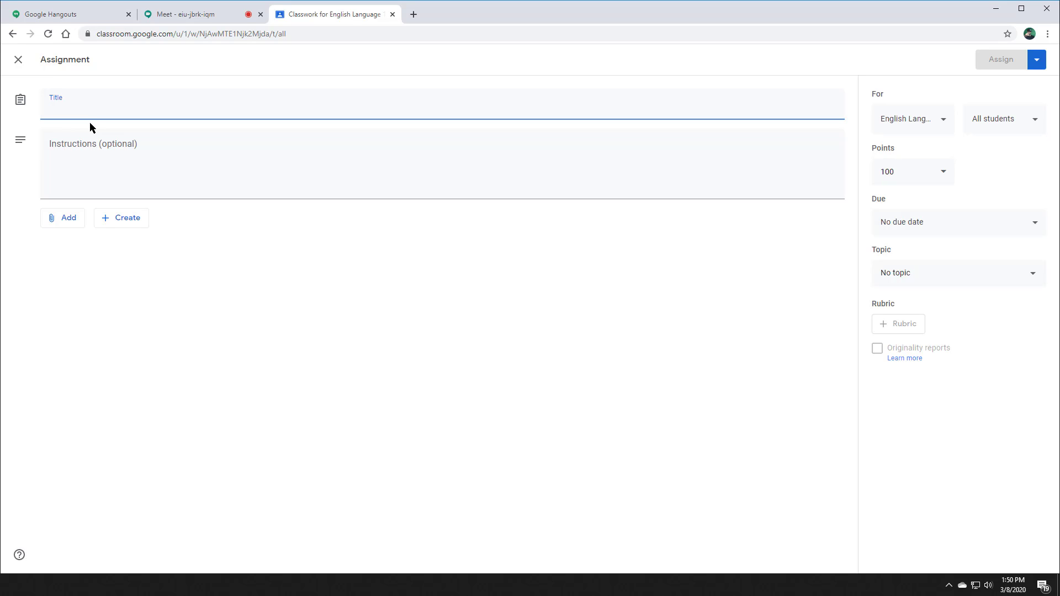
Step: Title the assignment 'Join our classroom meeting.' and paste the joining info as its instructions
type("Join ou")
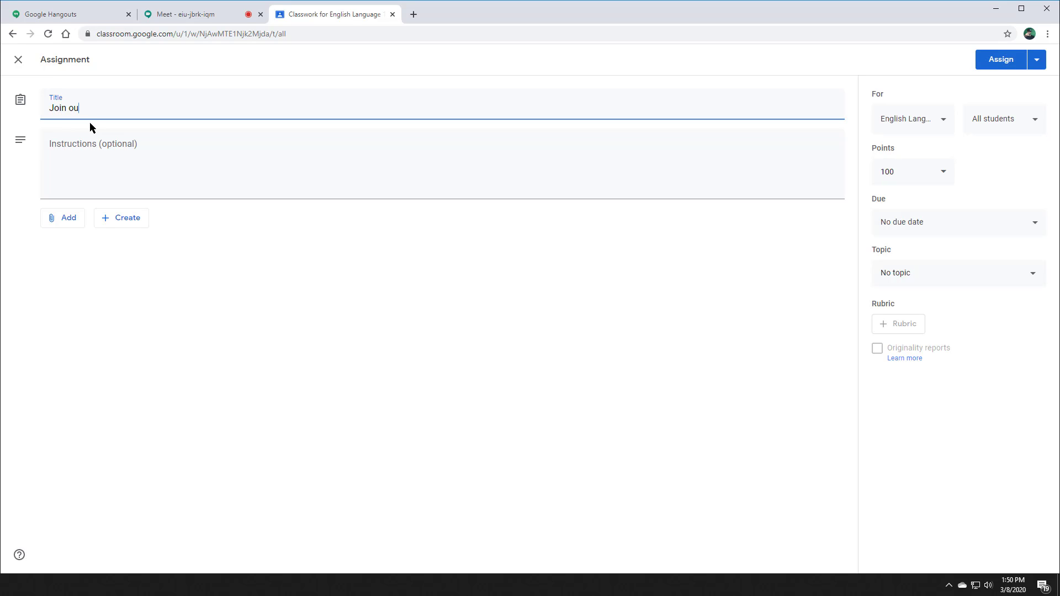
type("r classroom meeting.")
left_click(101, 183)
key("ctrl+v")
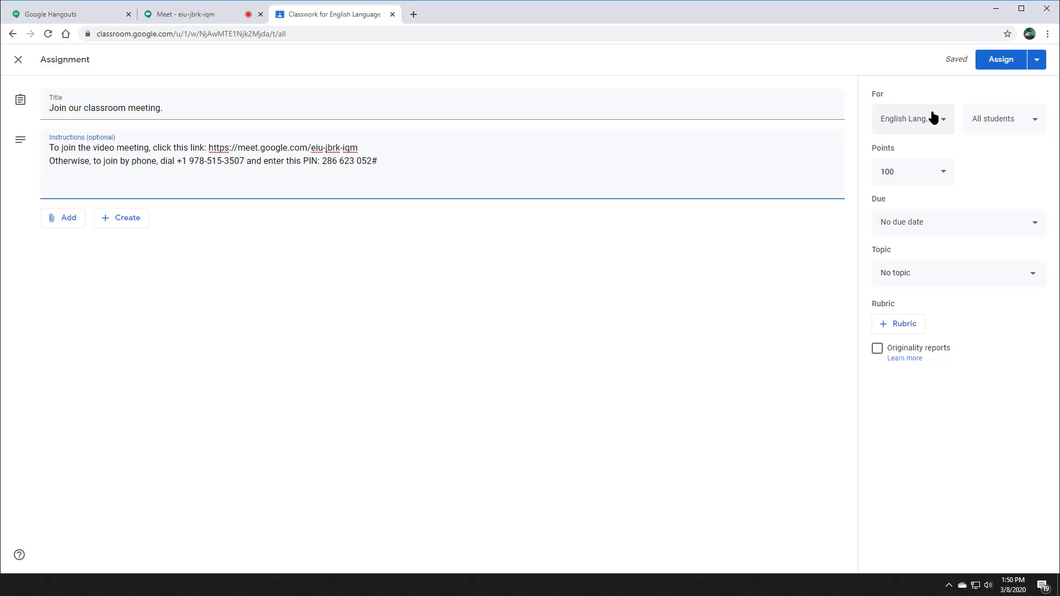
left_click(63, 221)
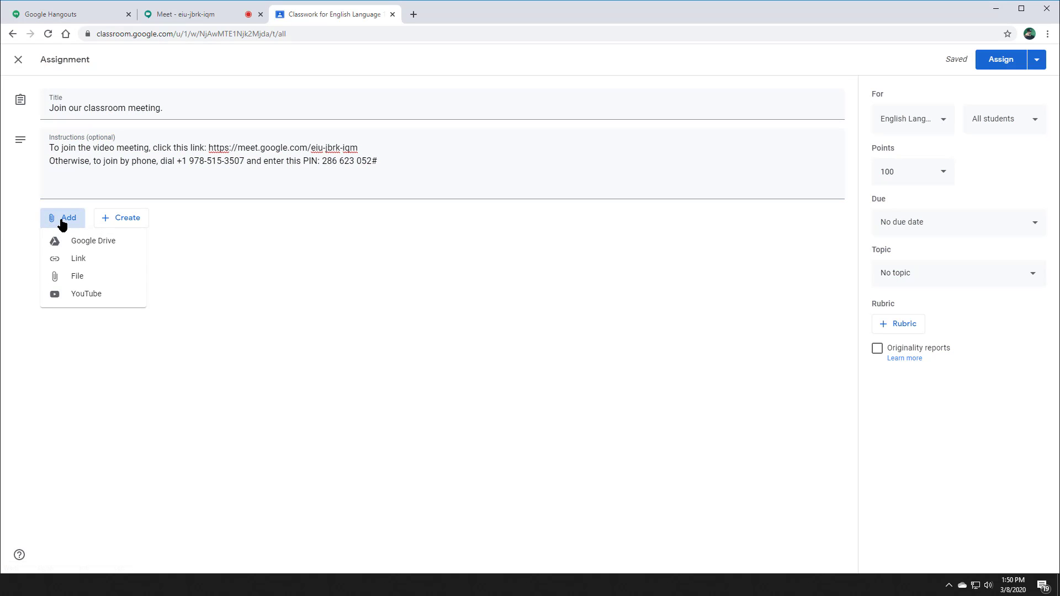
left_click(88, 279)
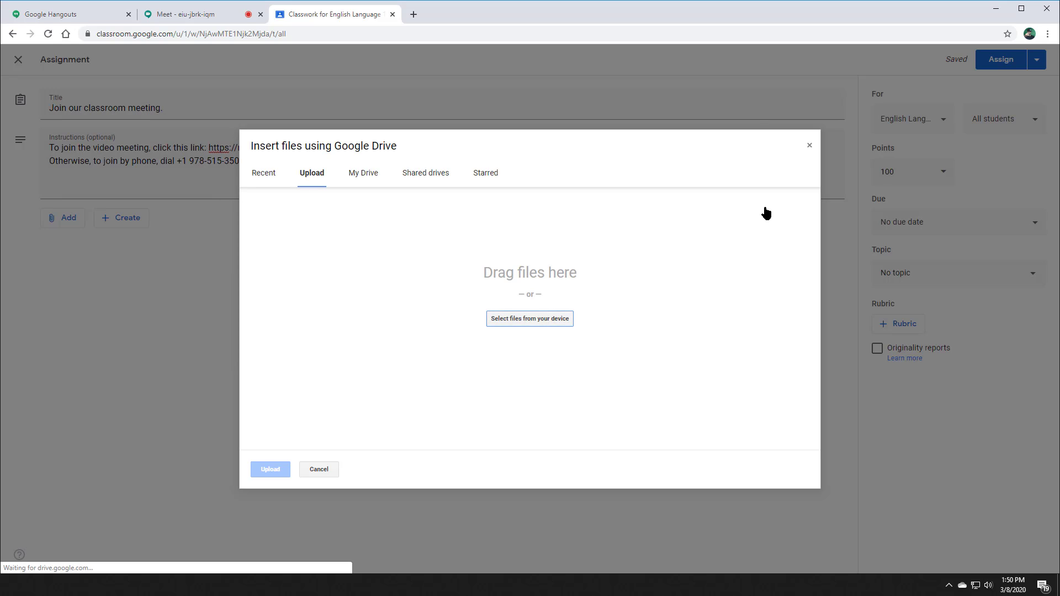
Step: Upload the TwitchPrime image from Documents as an attachment and assign the post
left_click(530, 319)
left_click(55, 124)
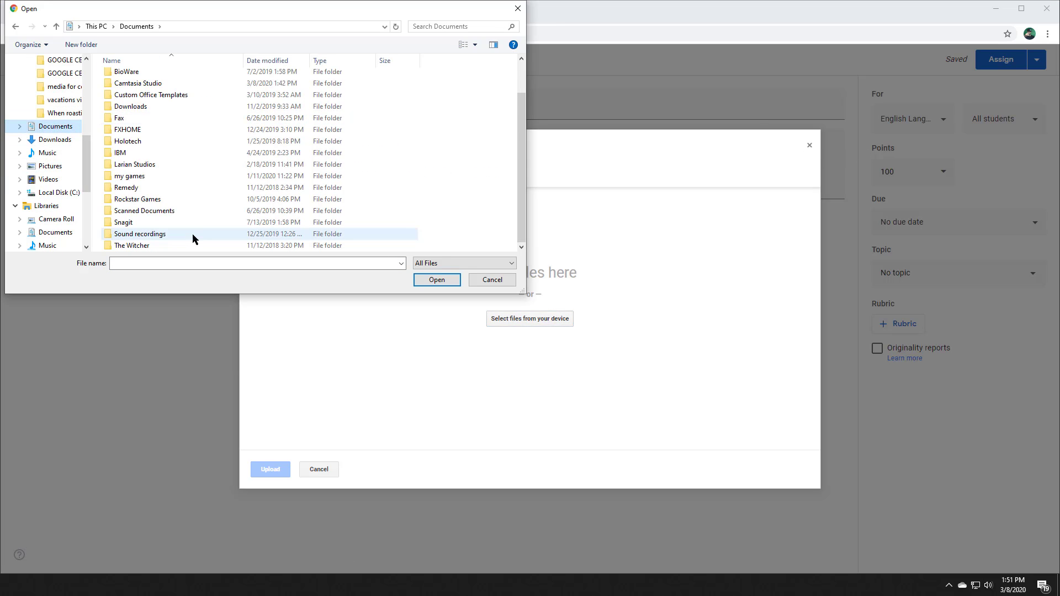
double_click(127, 239)
key("alt+Up")
double_click(163, 158)
left_click(270, 470)
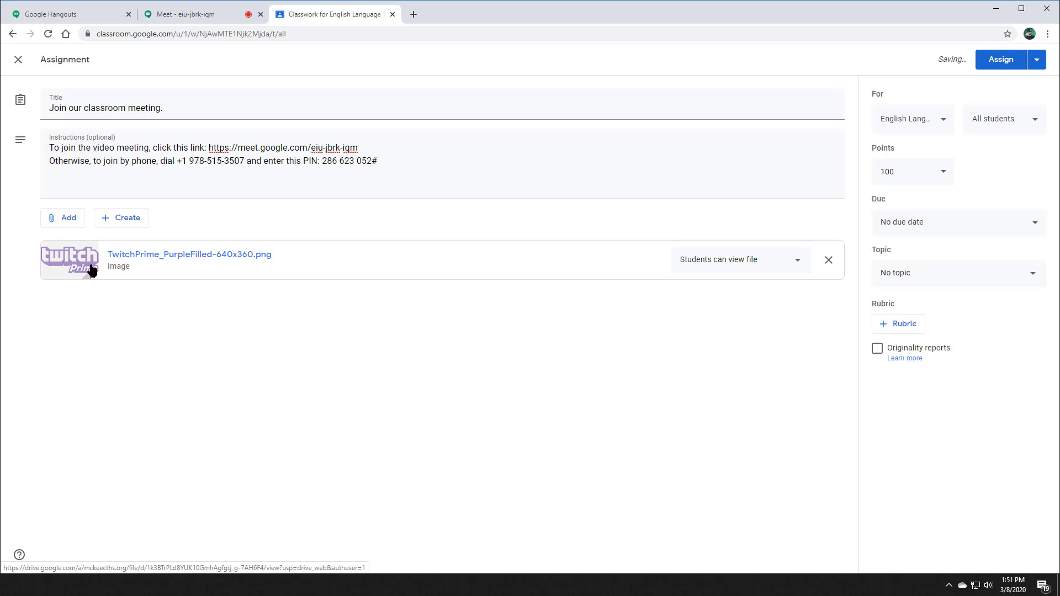
left_click(983, 64)
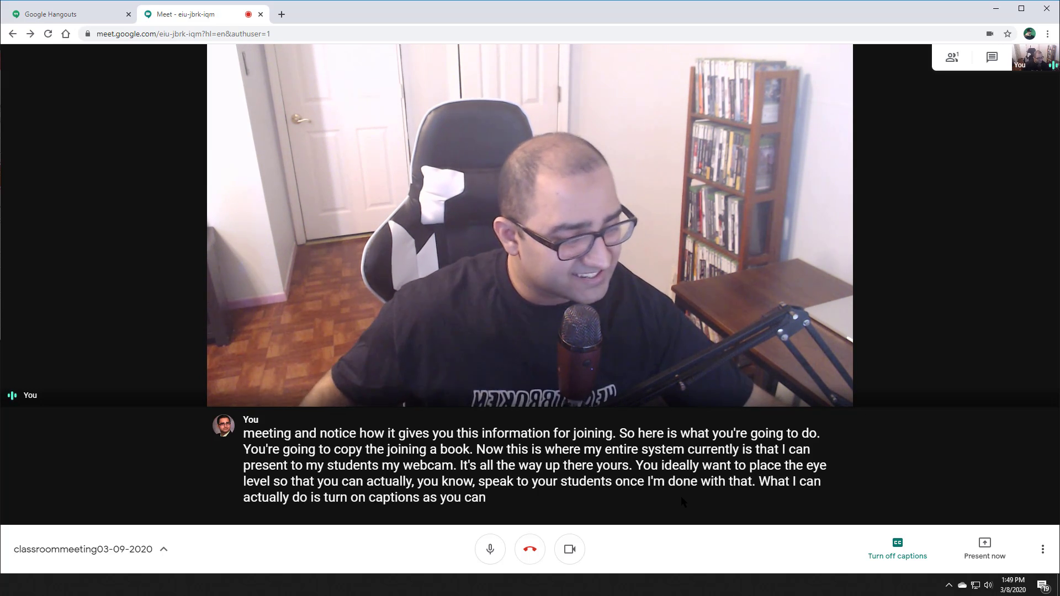
Step: Turn off captions and present the PowerPoint window via Present now > A window
left_click(898, 548)
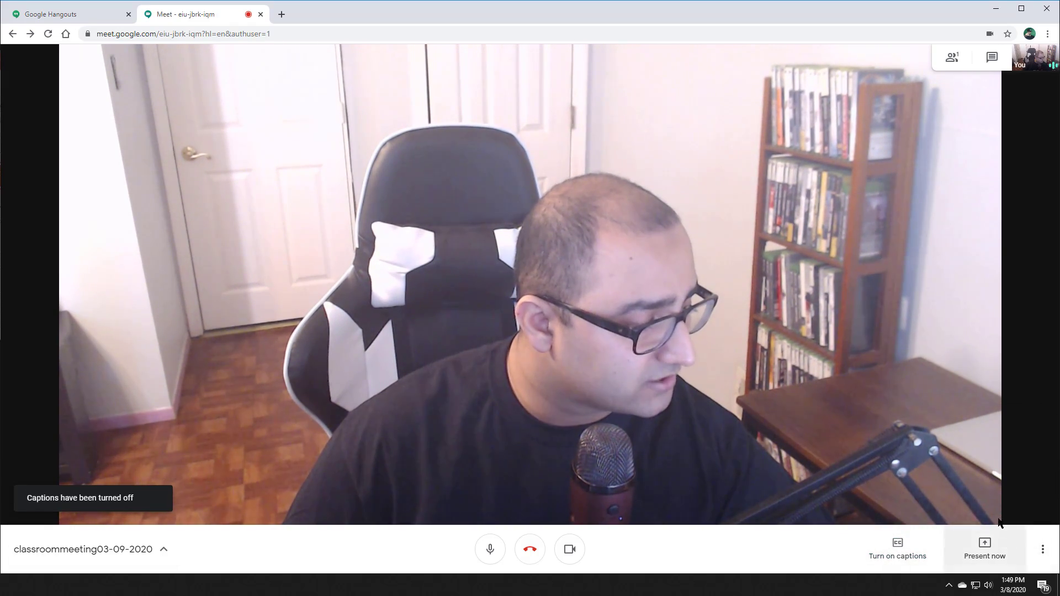
left_click(992, 548)
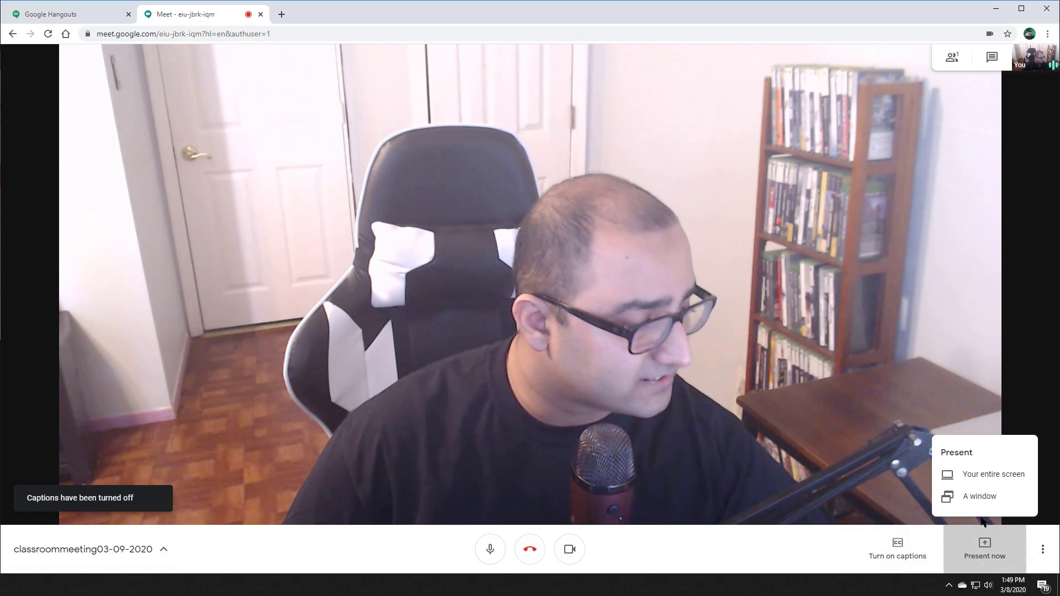
left_click(975, 498)
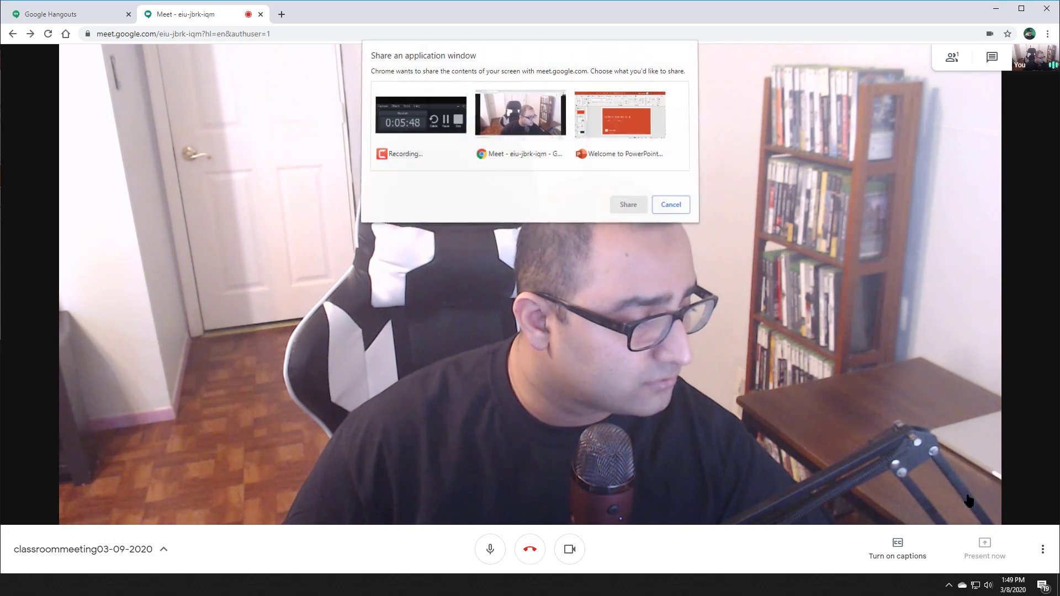
left_click(605, 122)
left_click(628, 205)
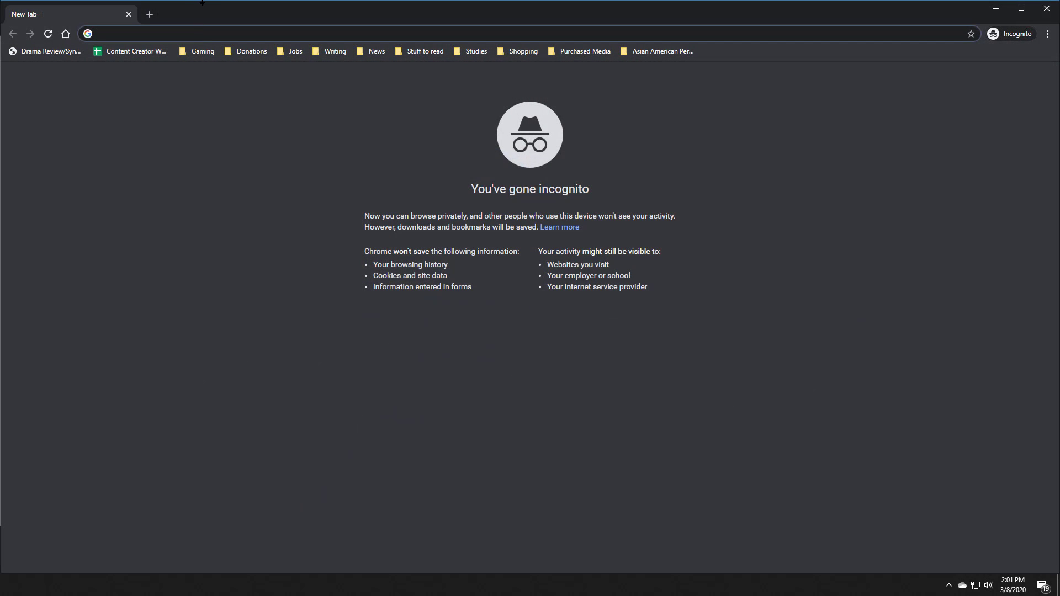
Step: Load classroom.google.com in the incognito window and choose to sign in to Google Classroom
type("classroom.google.com")
key("Return")
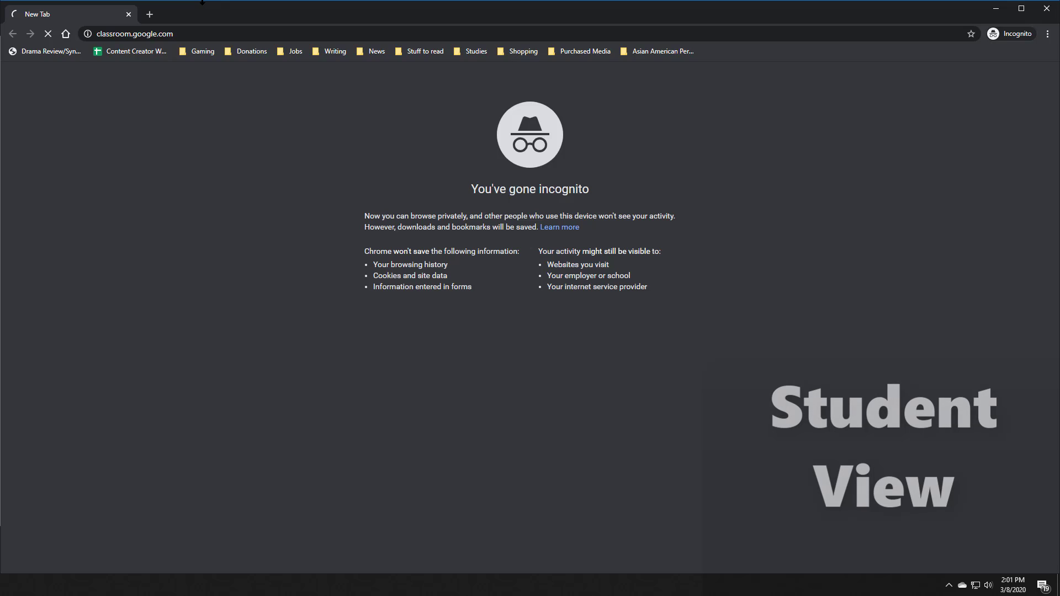
mouse_move(1016, 101)
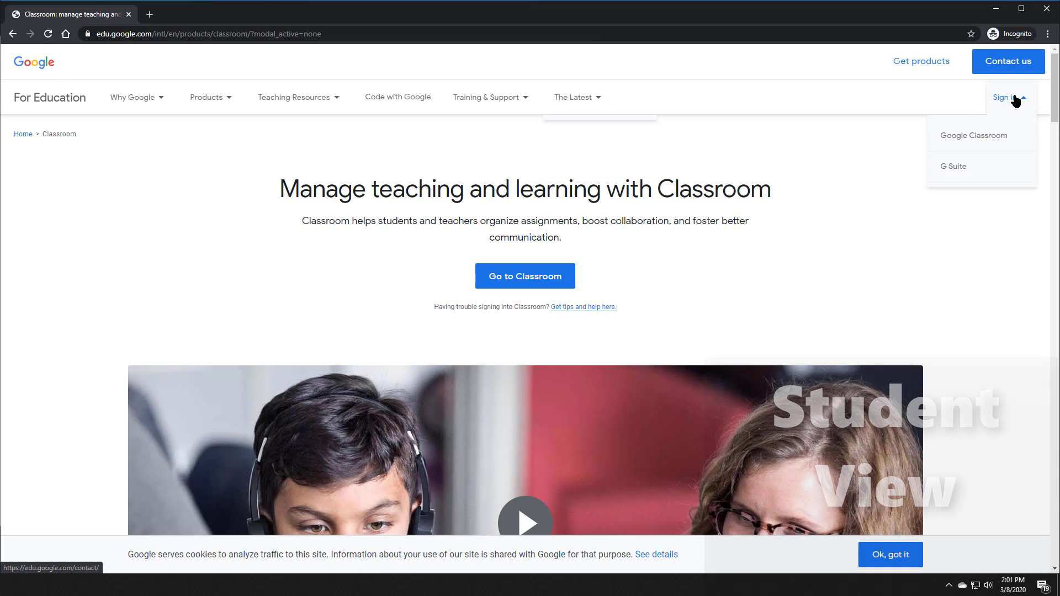
left_click(959, 137)
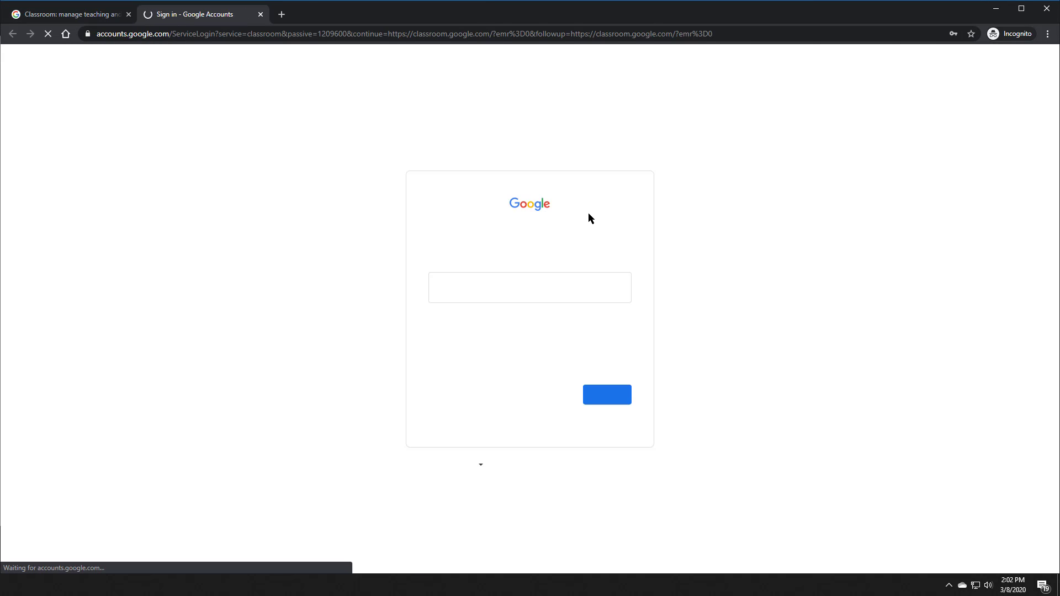
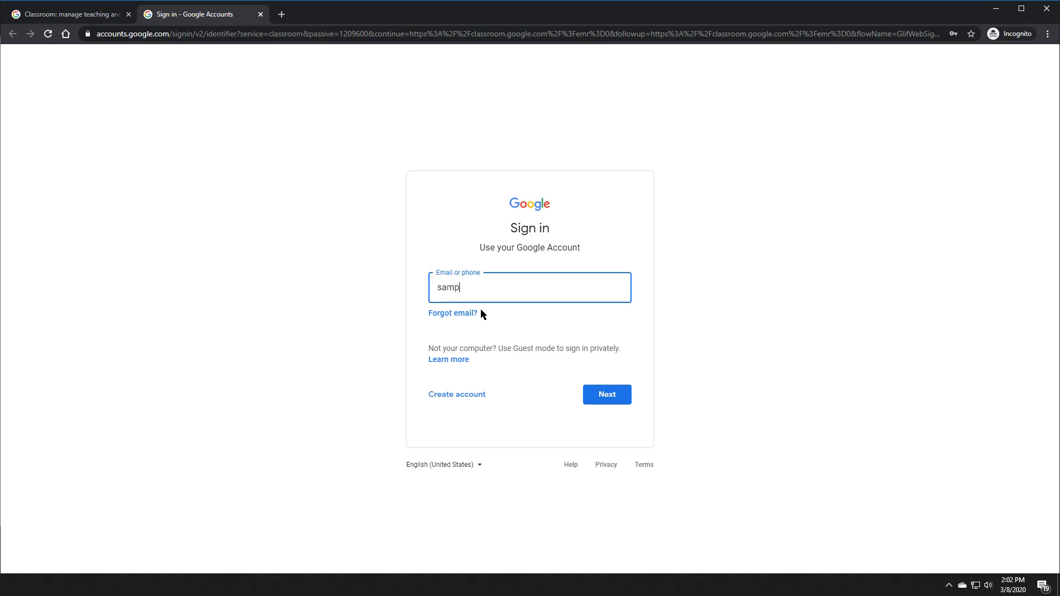
Step: Sign in with the student account's email address and password
key("Return")
type("•••••")
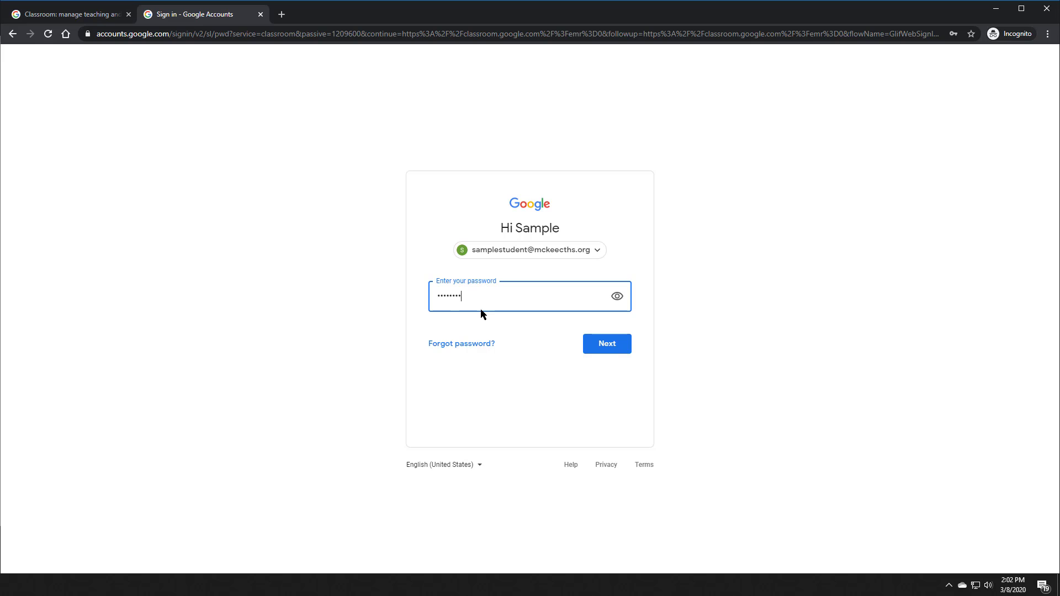
key("Return")
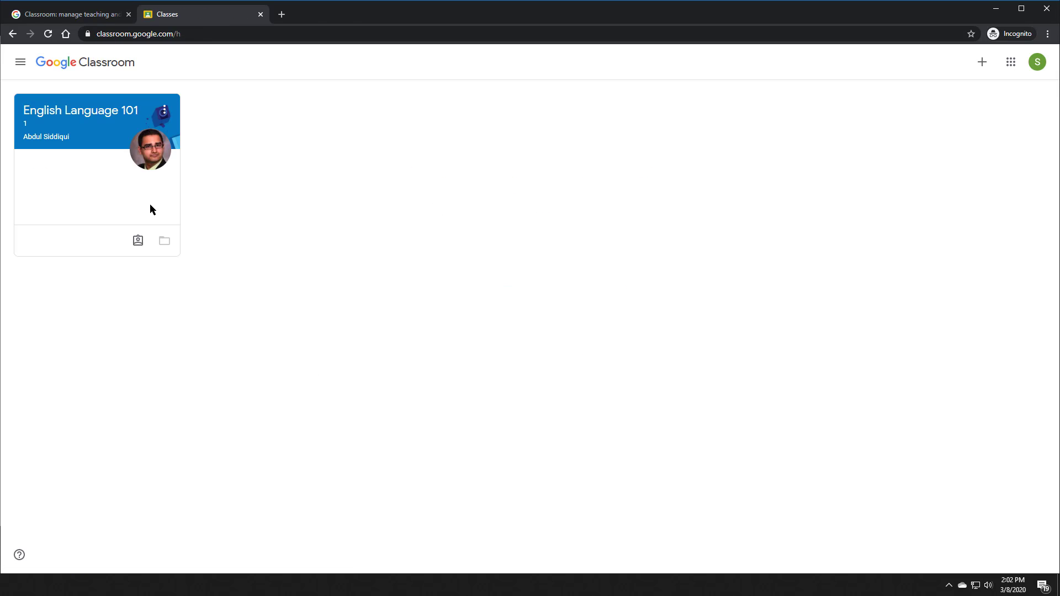
Step: Open English Language 101's Classwork and expand the 'Join our classroom meeting.' assignment
left_click(107, 115)
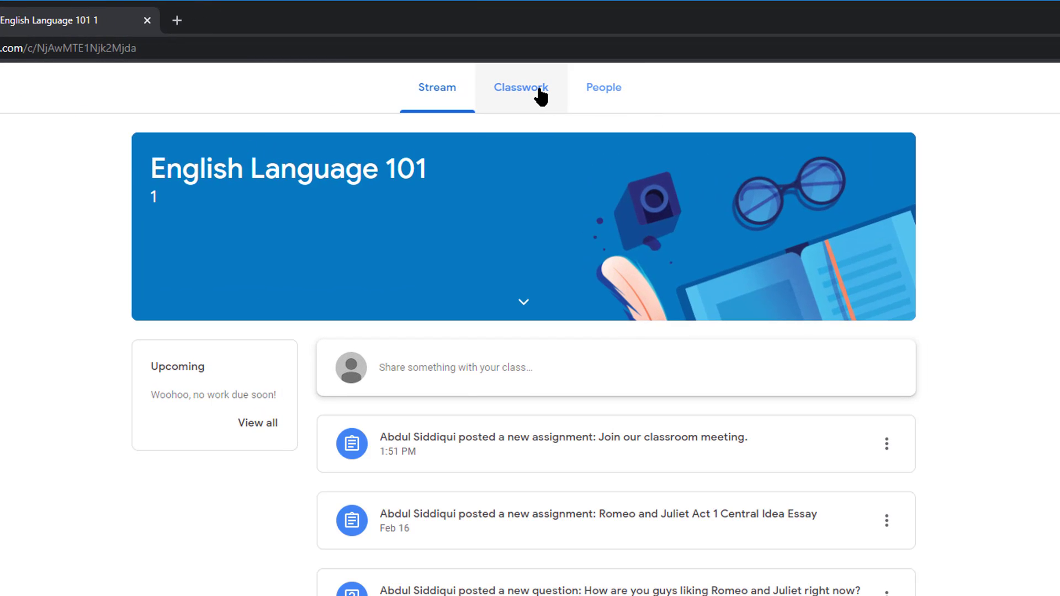
left_click(540, 95)
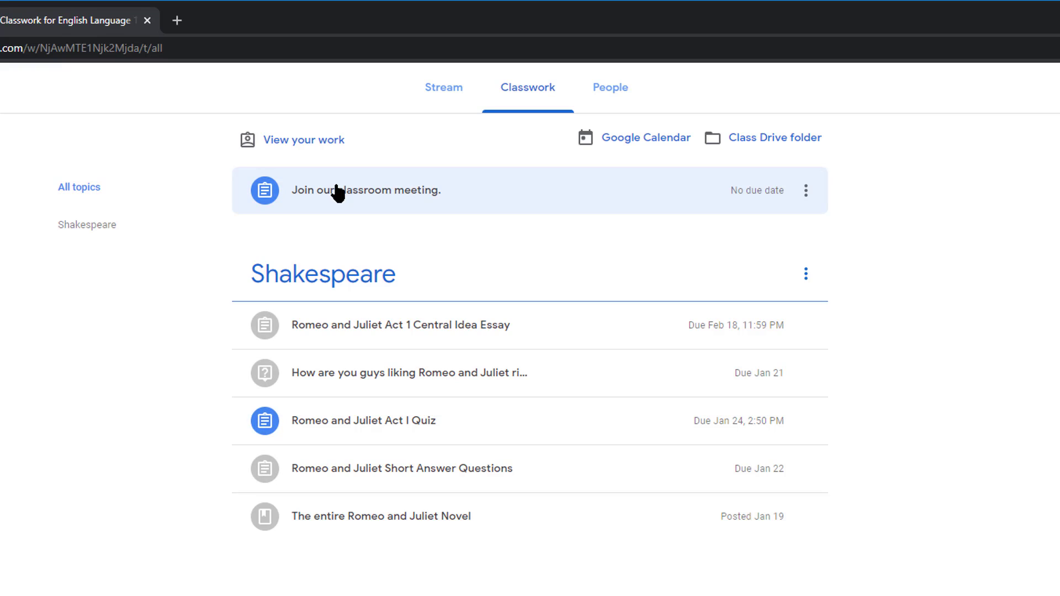
left_click(337, 192)
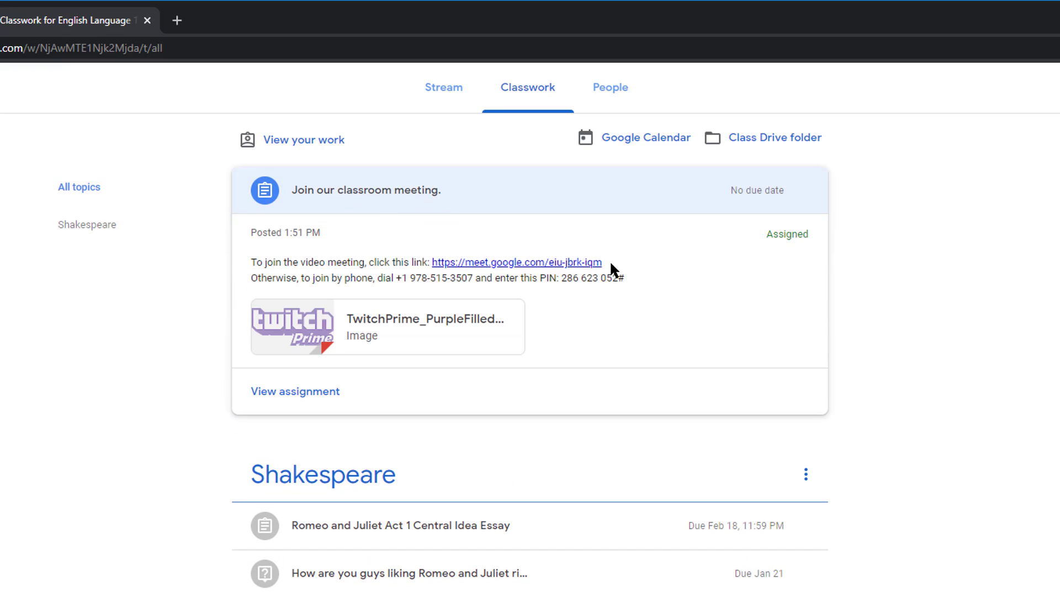
Step: Copy the assignment's Meet link address and open a new tab ready to paste it
left_click_drag(605, 263, 433, 263)
key("ctrl+c")
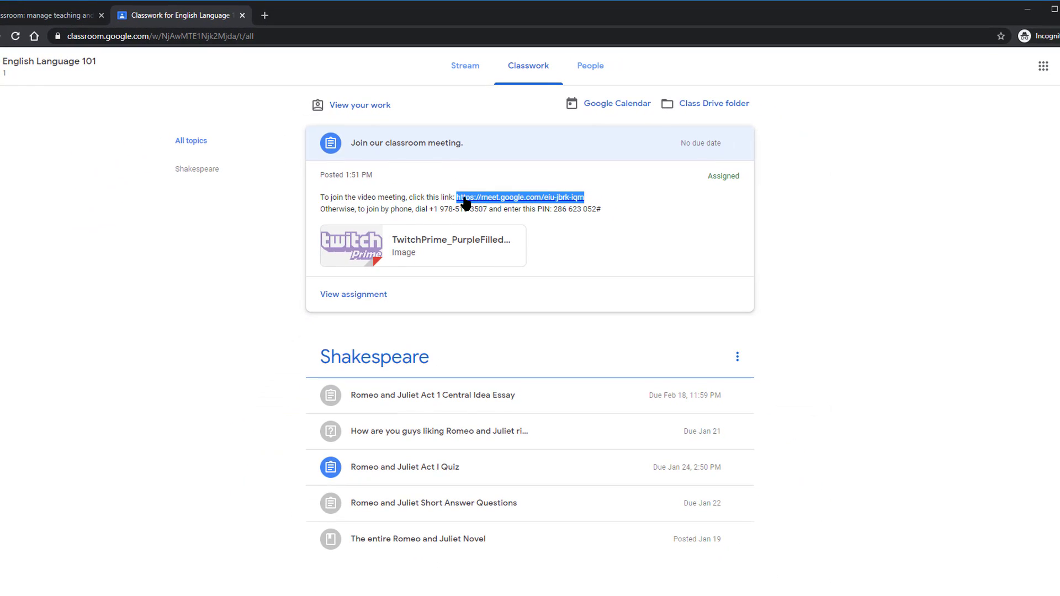
right_click(465, 204)
left_click(486, 268)
left_click(268, 18)
right_click(267, 38)
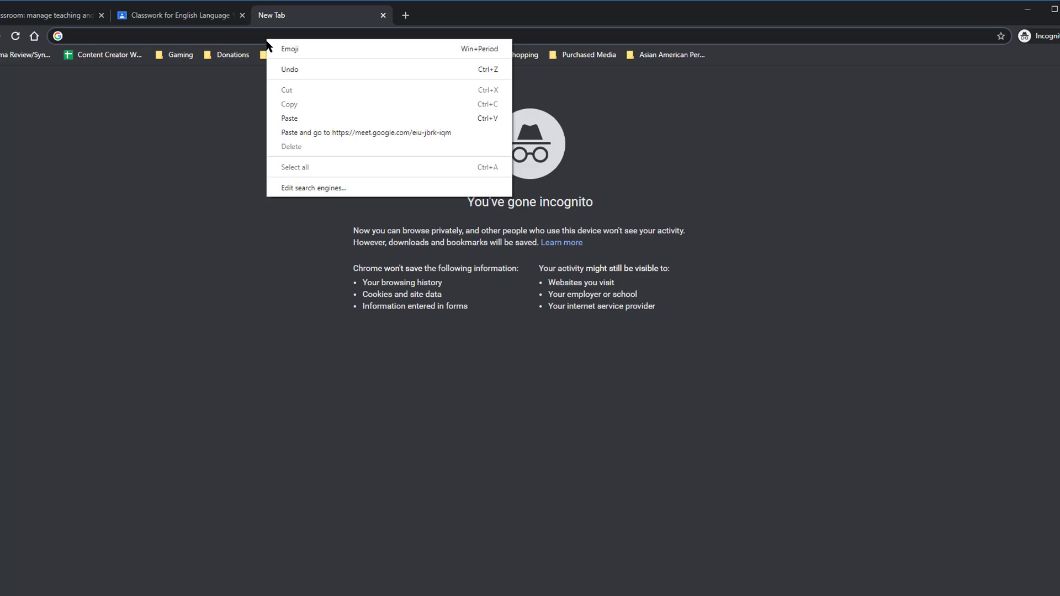
Step: Paste and go to the Meet link, allowing camera and microphone access
left_click(296, 133)
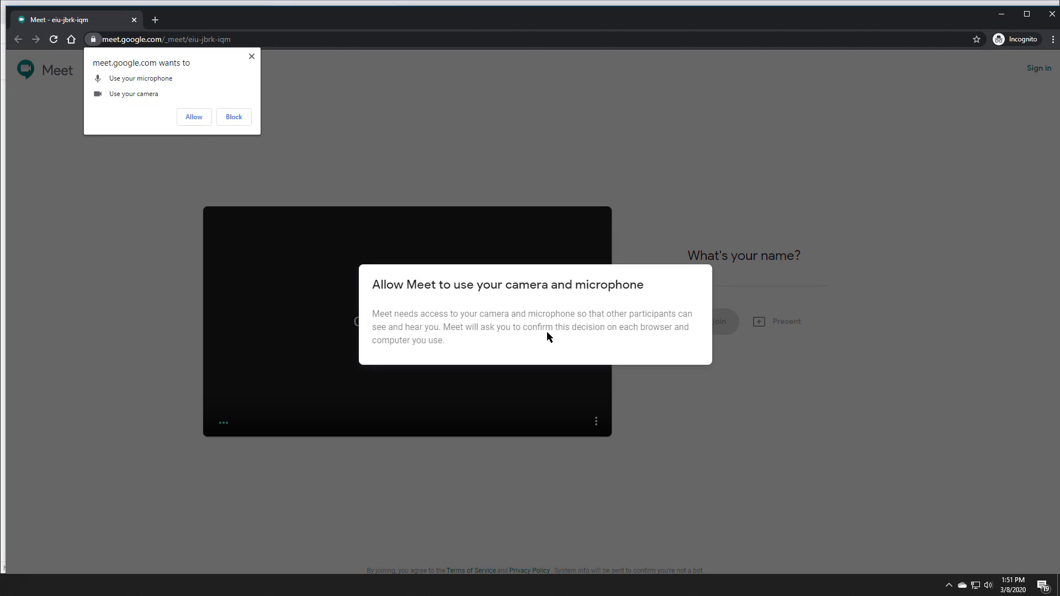
left_click(193, 118)
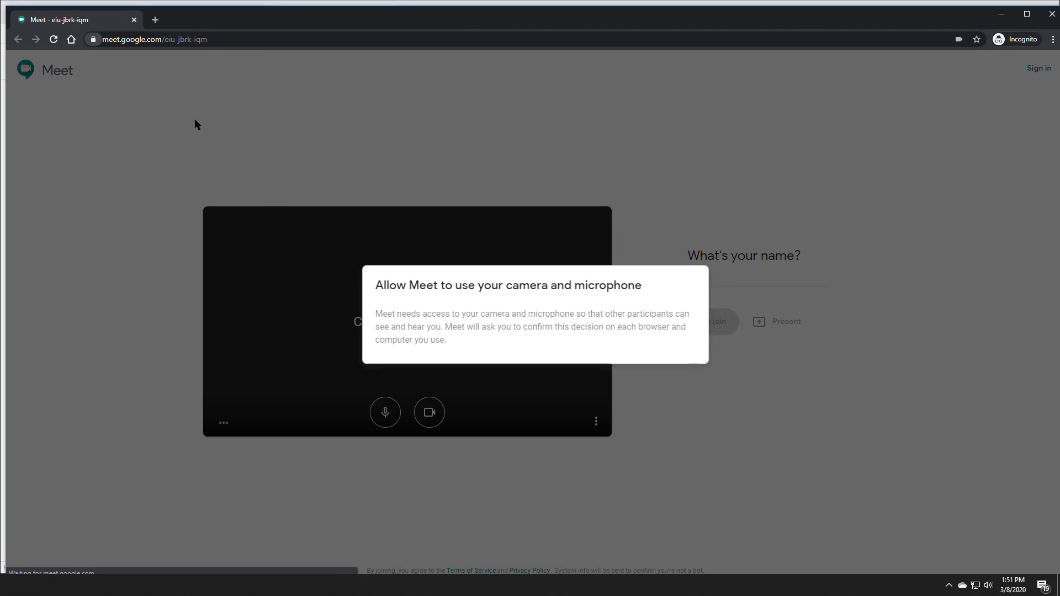
left_click(719, 284)
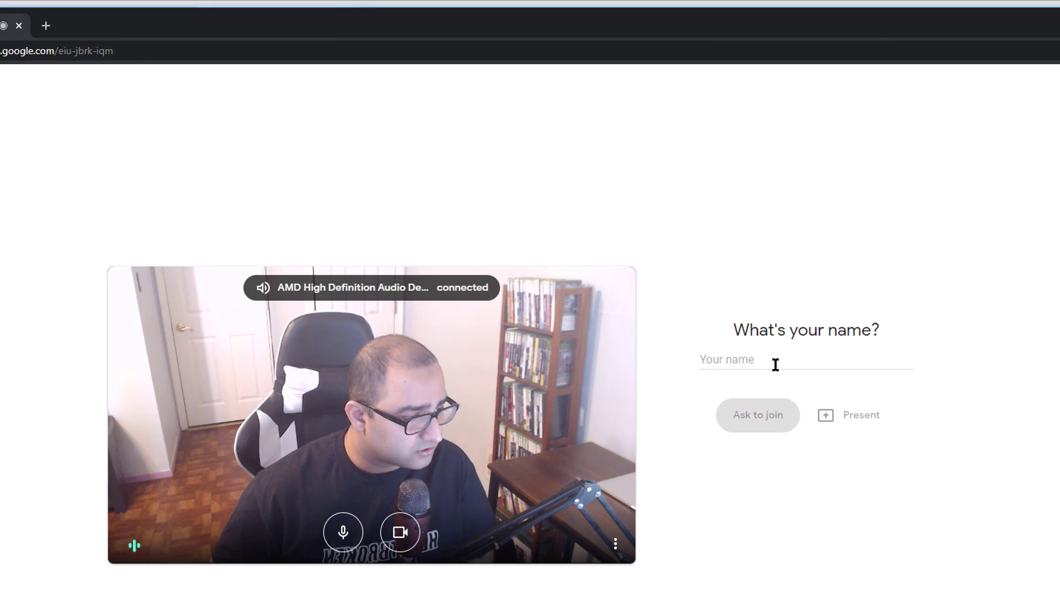
Step: Enter 'Student Name' as the display name and request to join the meeting
left_click(775, 365)
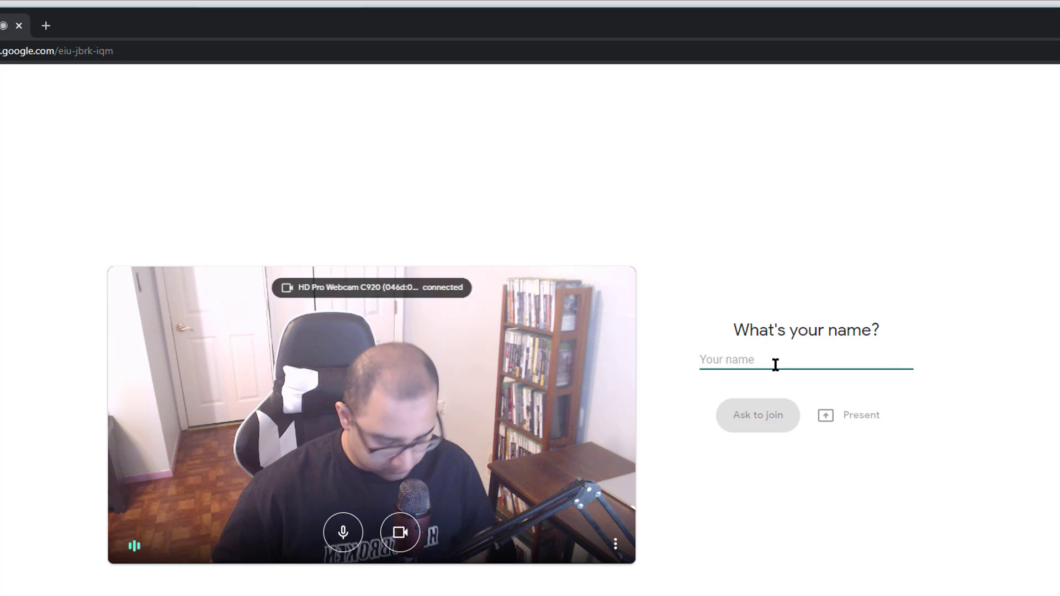
type("Stu")
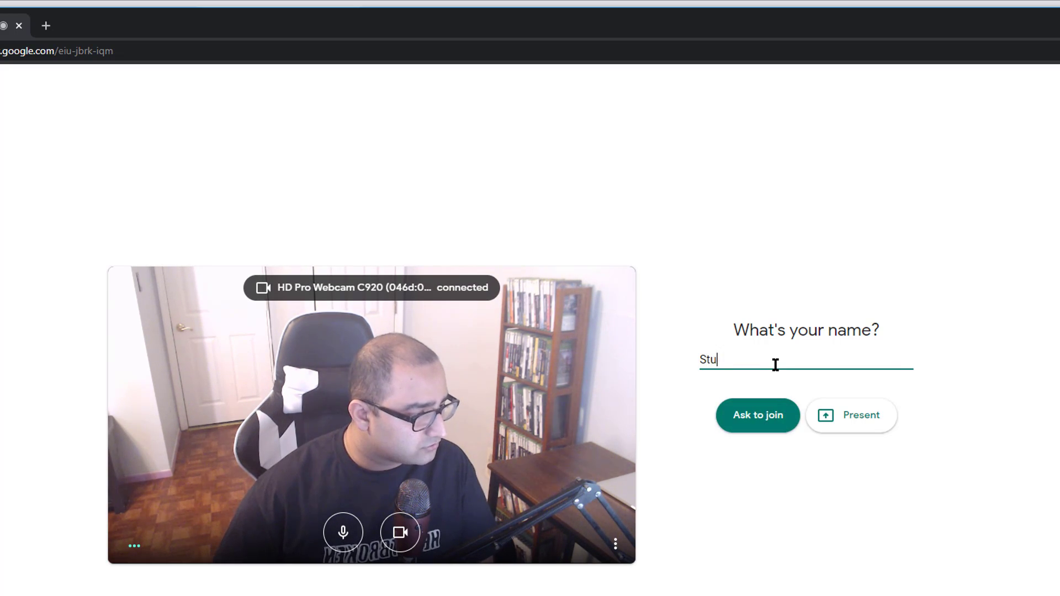
type("dent Name")
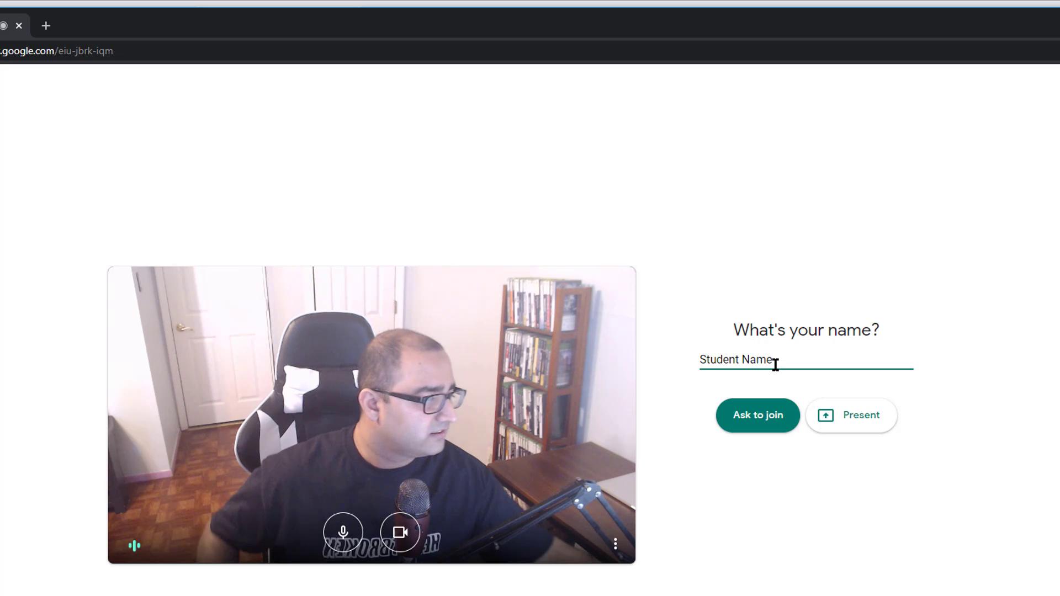
left_click(790, 430)
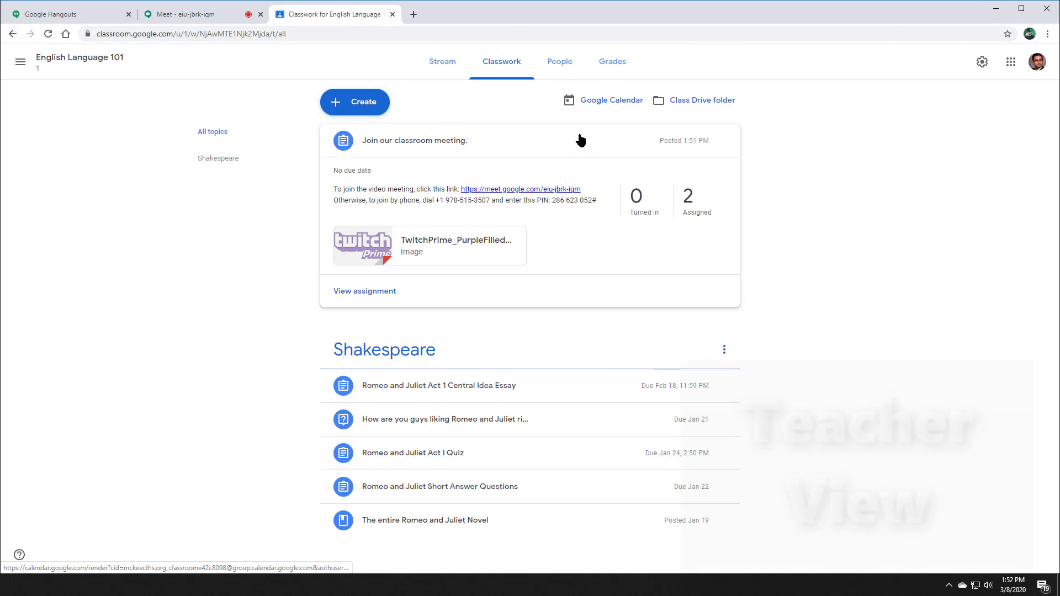
Step: From the teacher's Meet tab, admit Student Name, then hang up the call
left_click(196, 16)
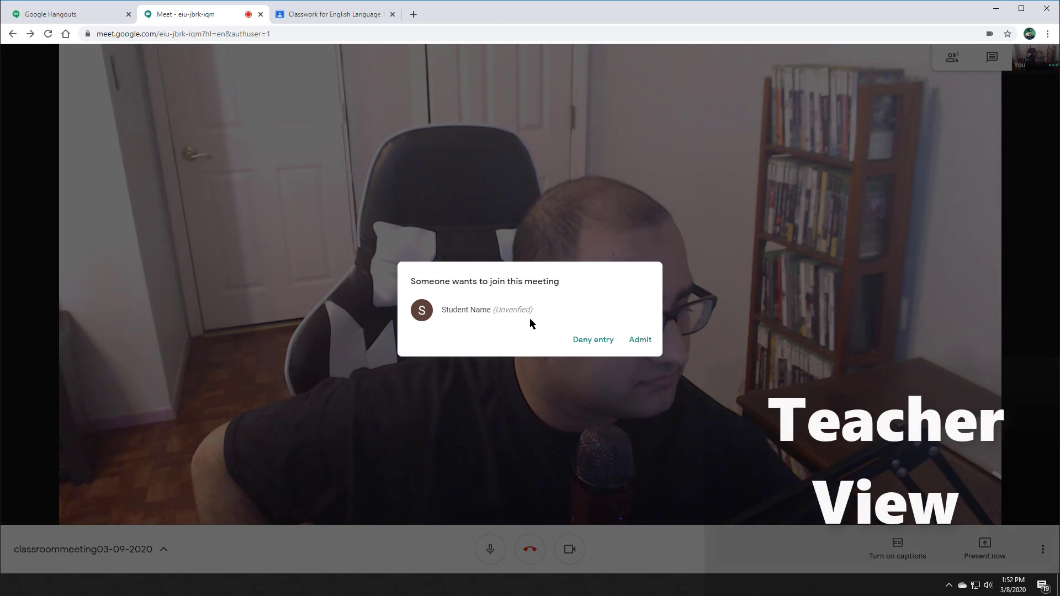
left_click(640, 340)
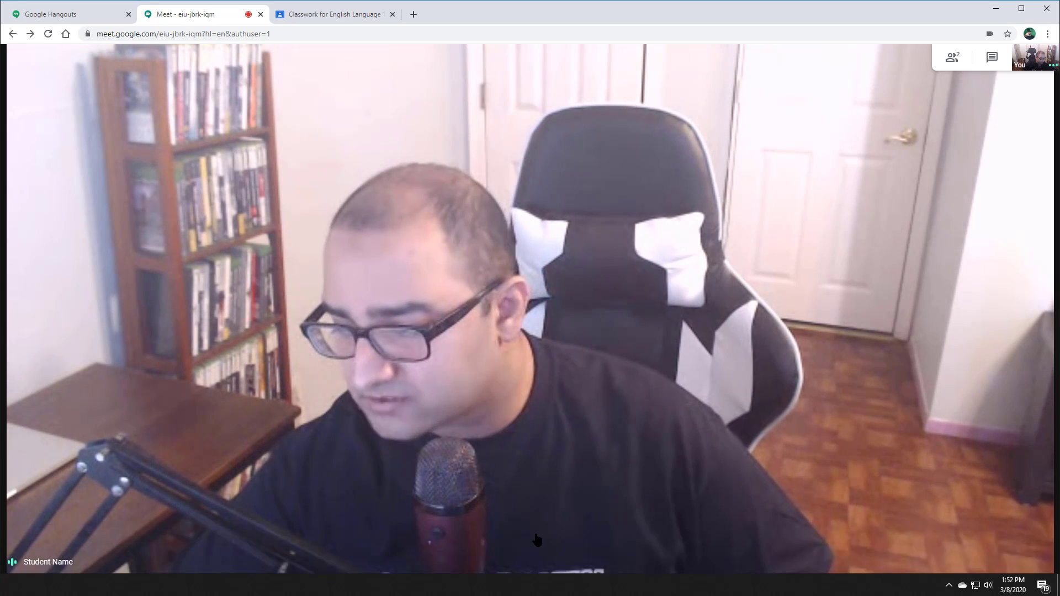
left_click(531, 550)
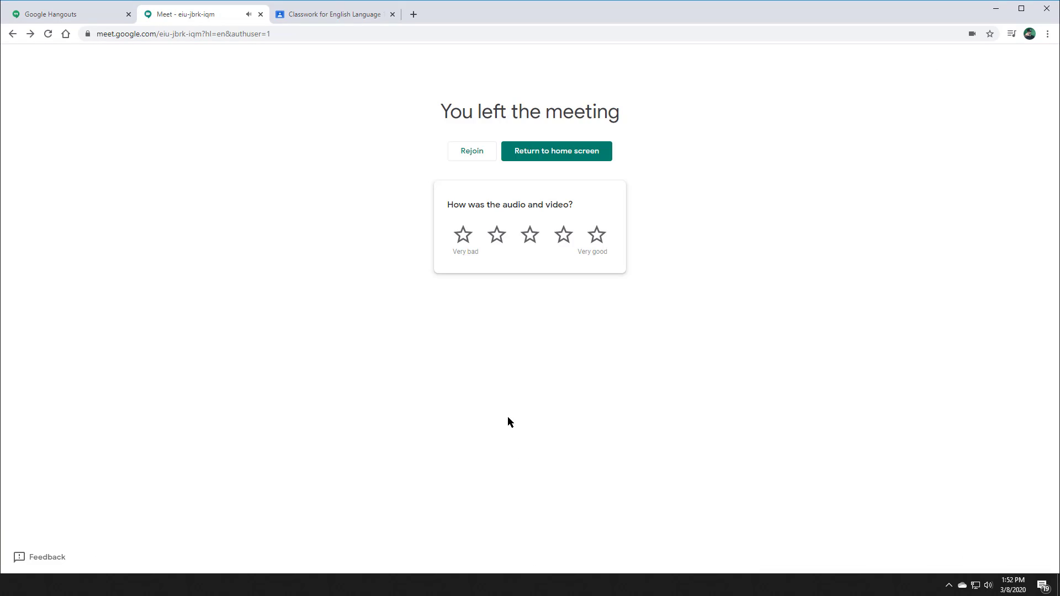